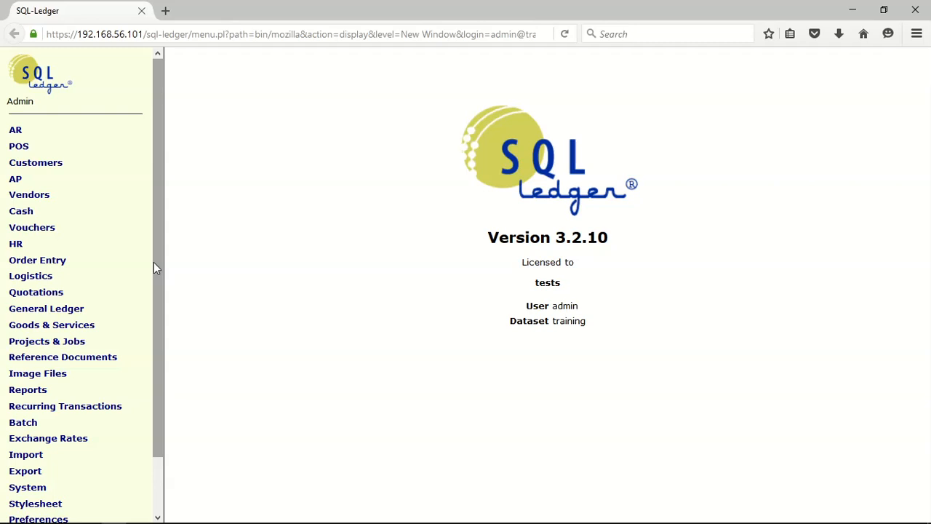
# Start a new general ledger transaction dated 03/01/2022 and generate a new reference number for it
pyautogui.click(66, 309)
pyautogui.click(59, 324)
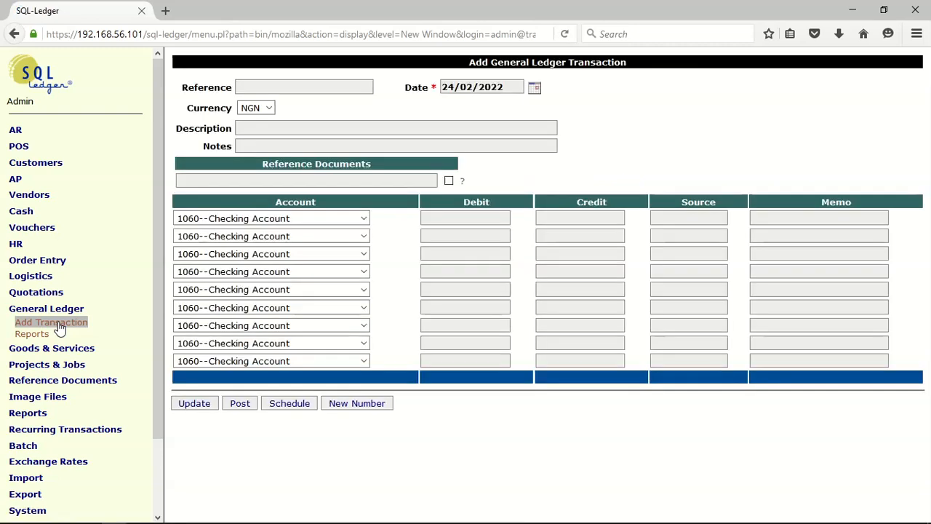
pyautogui.click(535, 89)
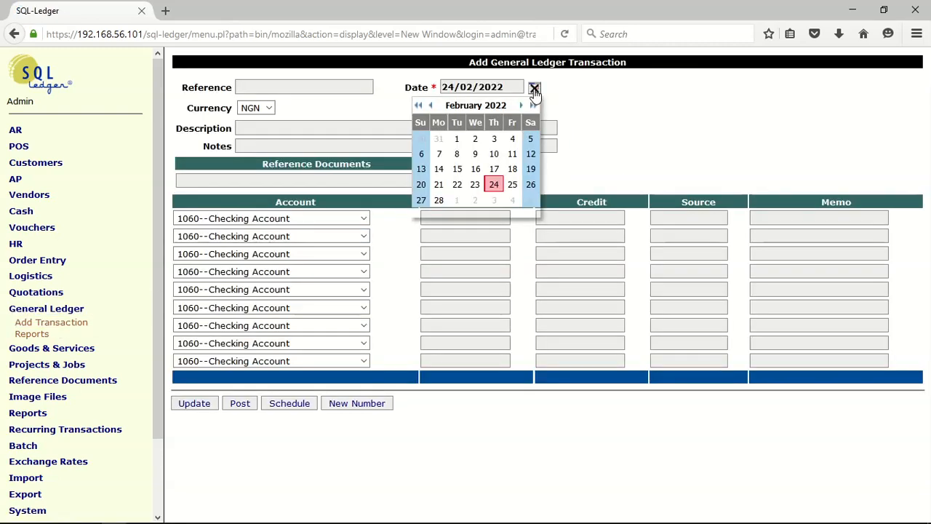
pyautogui.click(431, 106)
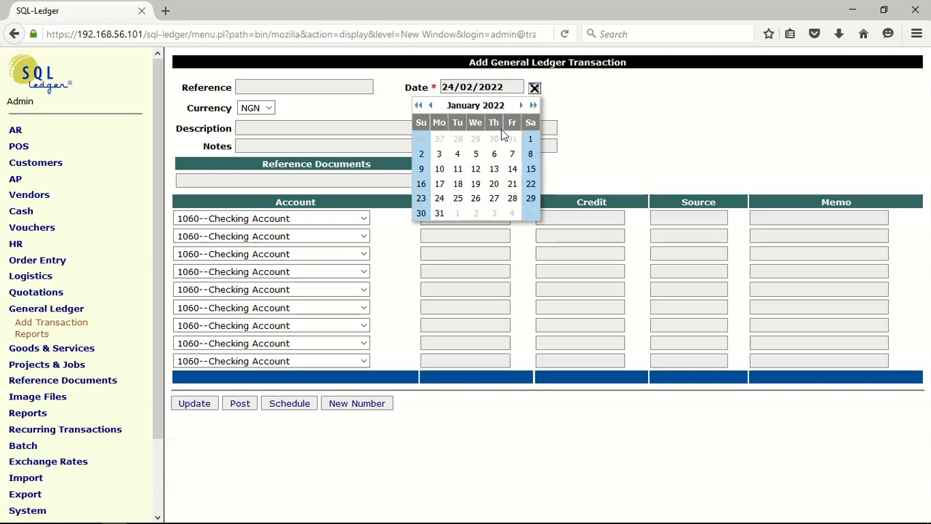
pyautogui.click(439, 154)
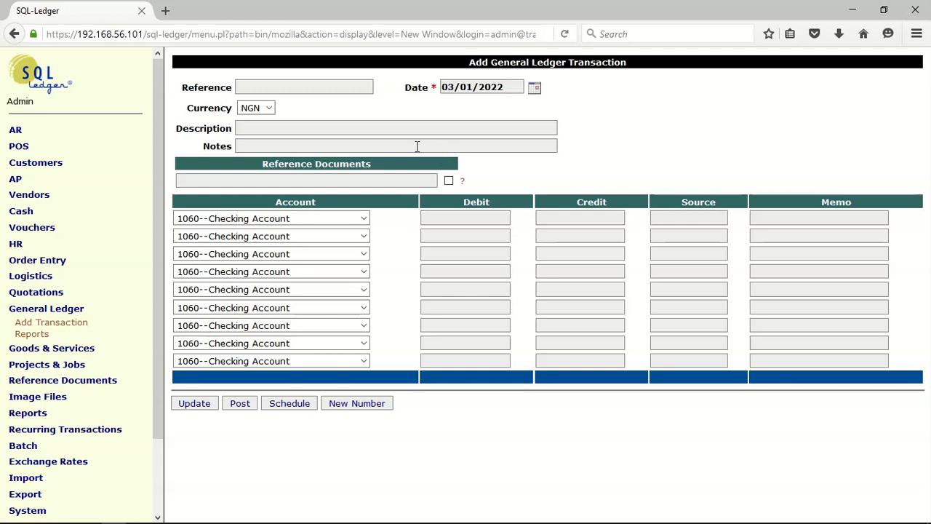
pyautogui.click(363, 411)
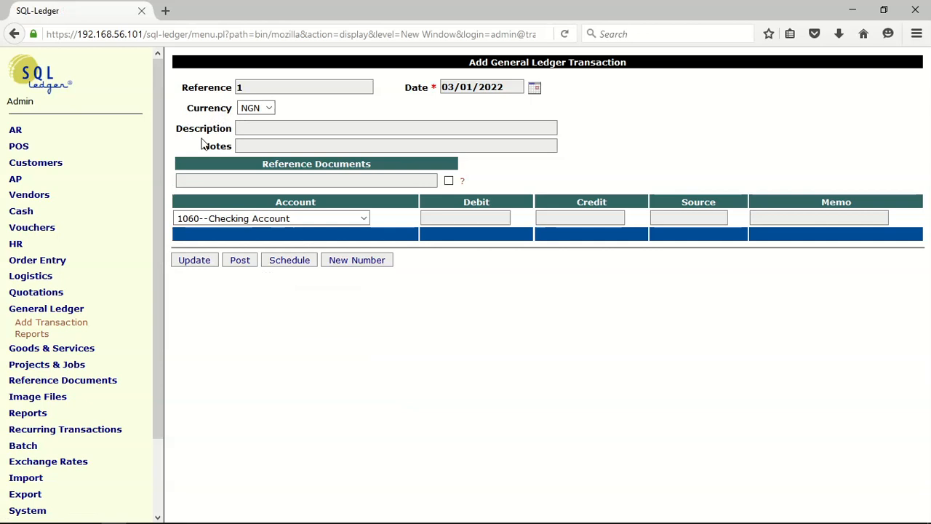
# Describe the transaction as "Loan Collected" and enter the borrower's name in the notes
pyautogui.click(262, 127)
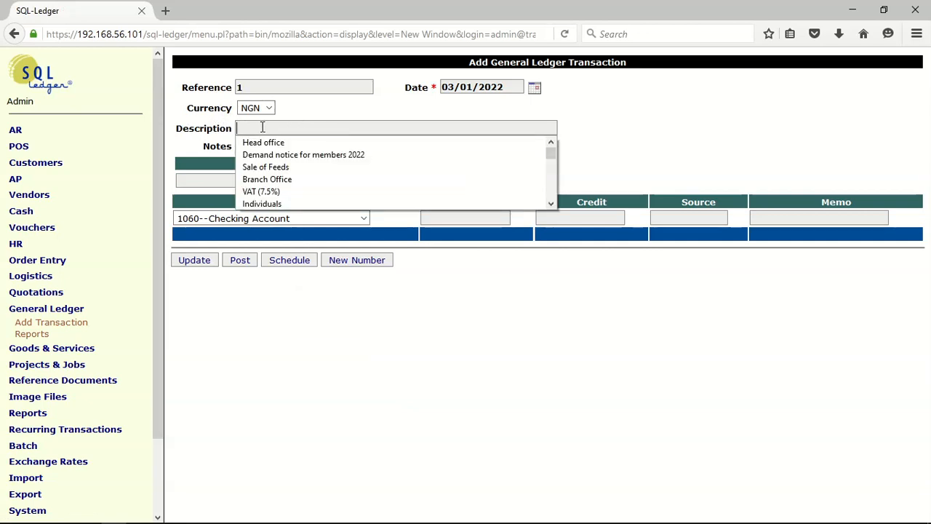
pyautogui.write('Loan')
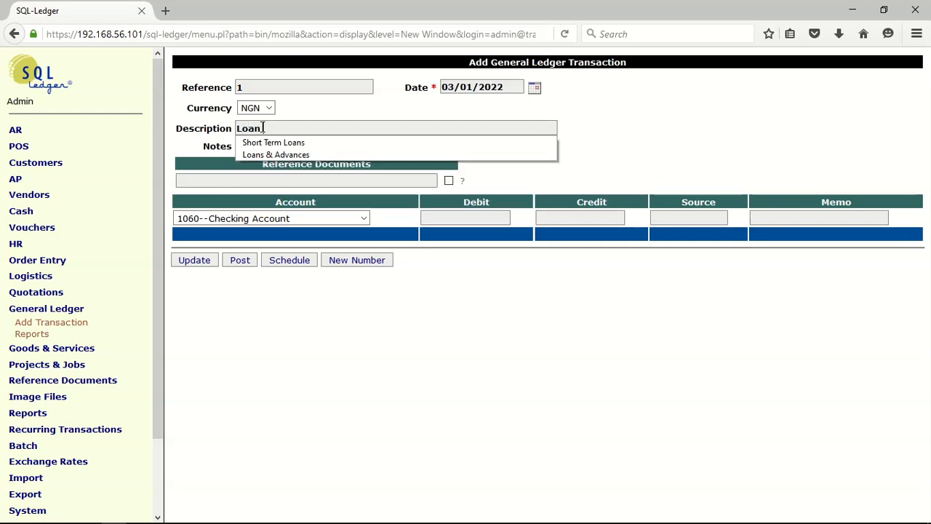
pyautogui.write(' Collected by')
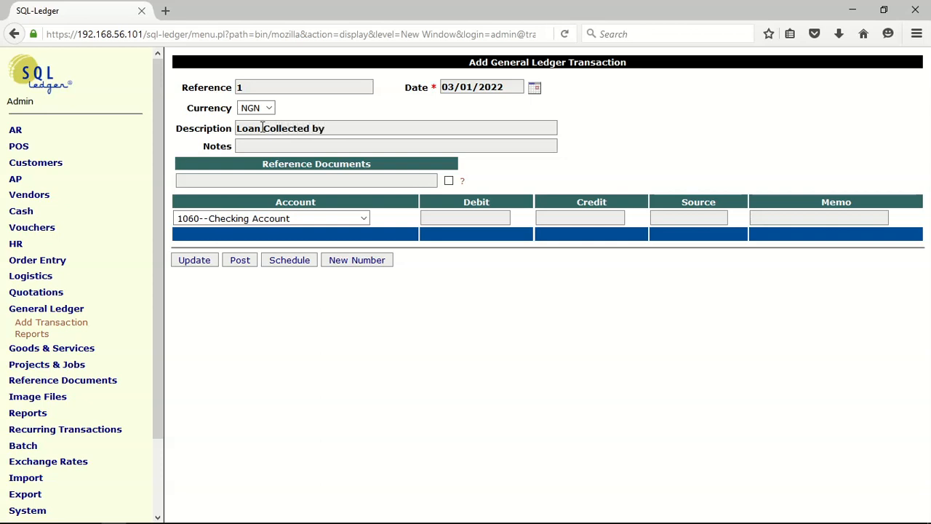
pyautogui.press('BackSpace')
pyautogui.press('BackSpace')
pyautogui.press('BackSpace')
pyautogui.click(262, 146)
pyautogui.write('Mama Dooshima')
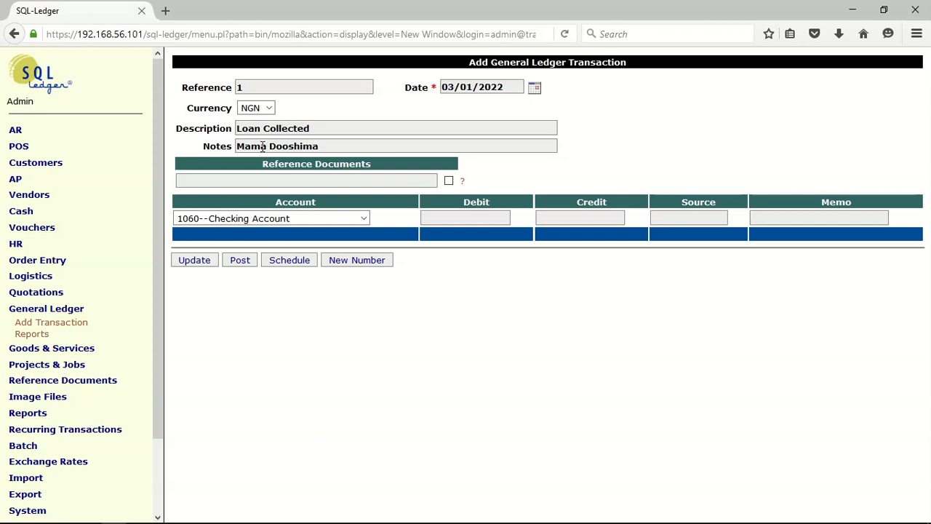
# Debit account 1065--Petty Cash with 100000 on the first transaction line and update the entry
pyautogui.click(365, 224)
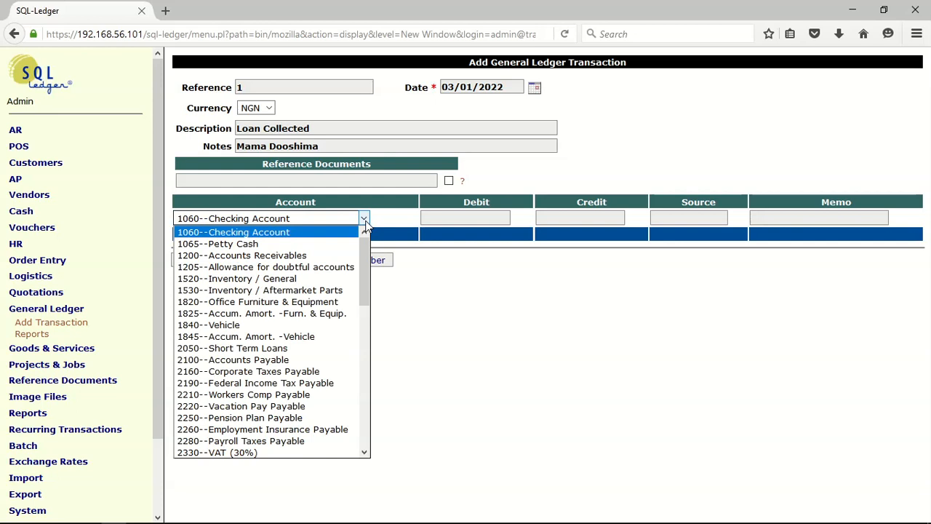
pyautogui.click(267, 246)
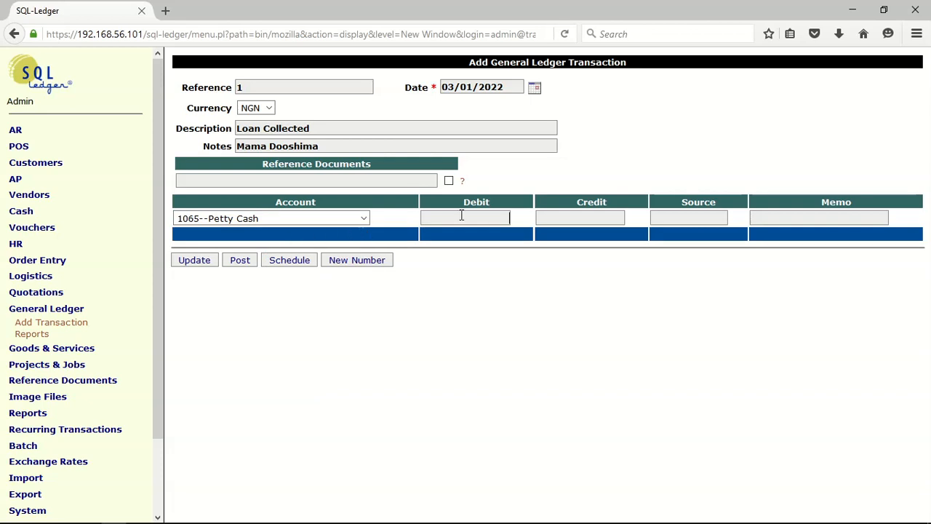
pyautogui.write('100000')
pyautogui.click(195, 260)
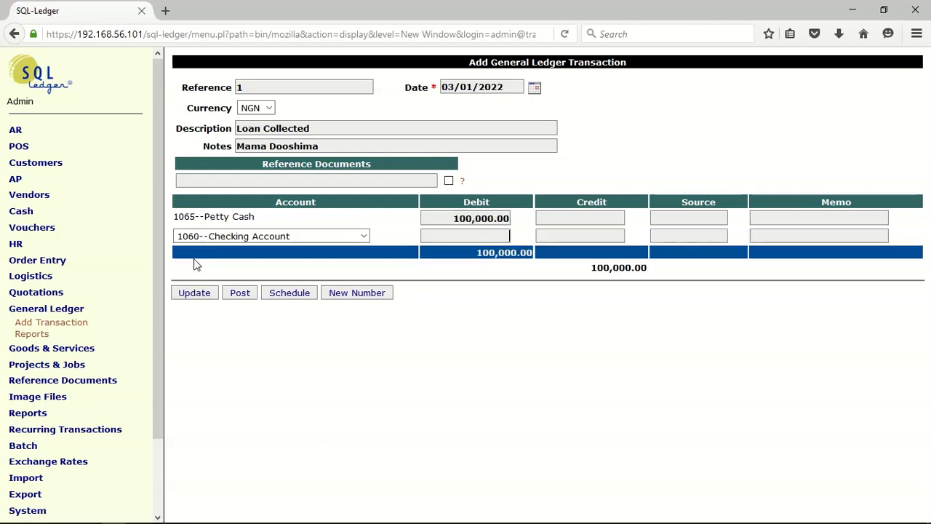
# Credit account 2050--Short Term Loans with 100000 on the second transaction line and update the entry
pyautogui.click(364, 237)
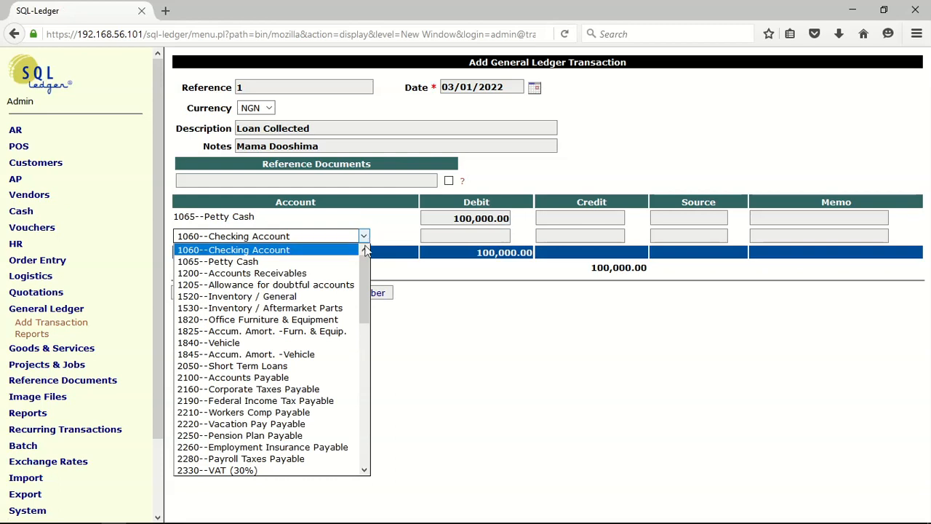
pyautogui.click(320, 366)
pyautogui.click(565, 234)
pyautogui.write('100000')
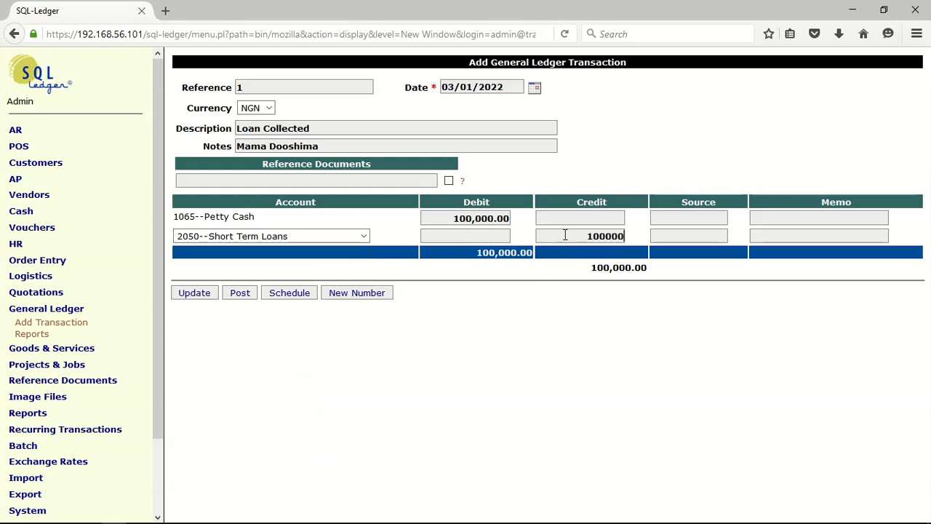
pyautogui.click(193, 295)
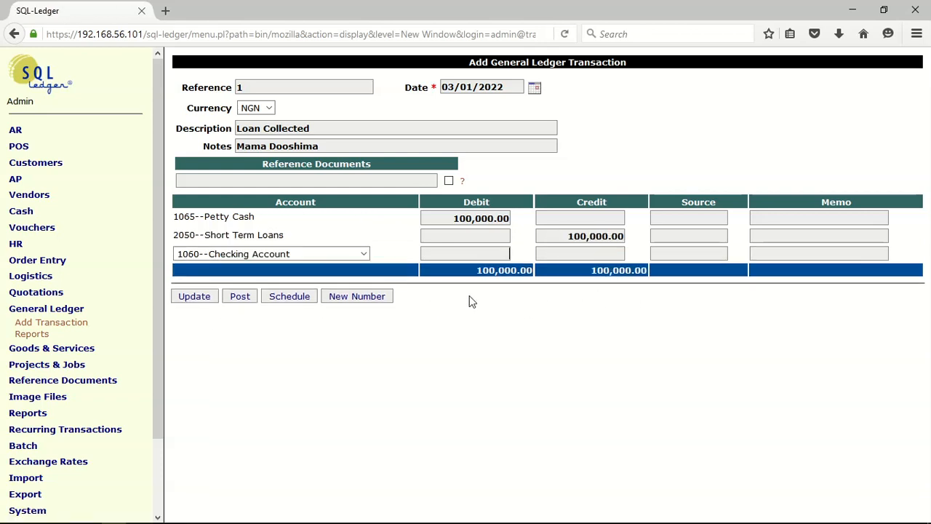
# Set the Petty Cash line's source to "Cash" and its memo to "Chop i chop Bank", and post the transaction
pyautogui.click(675, 220)
pyautogui.write('Cash')
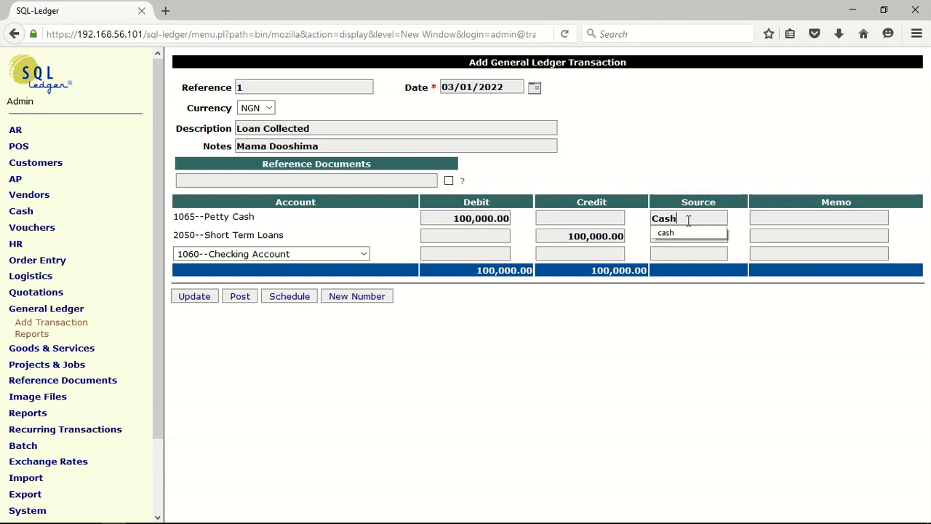
pyautogui.click(775, 218)
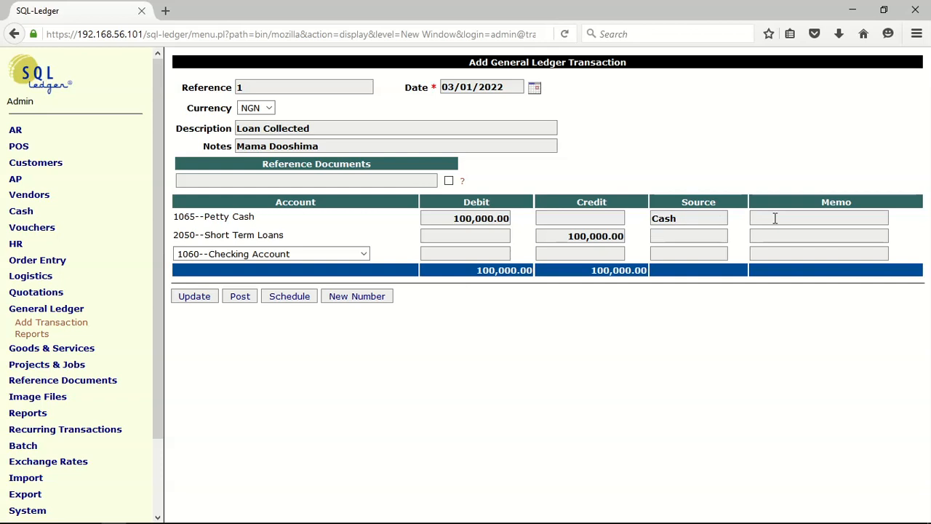
pyautogui.write('Chop i chop Bank')
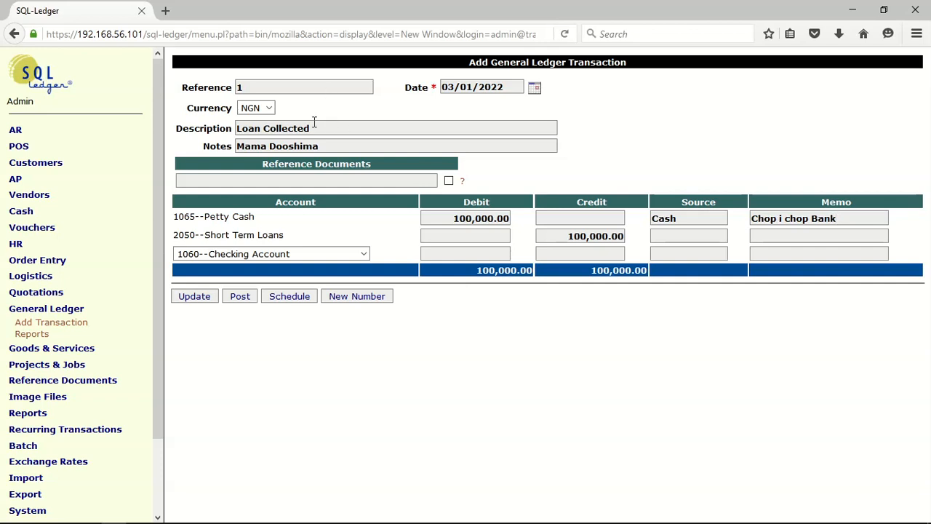
pyautogui.click(232, 298)
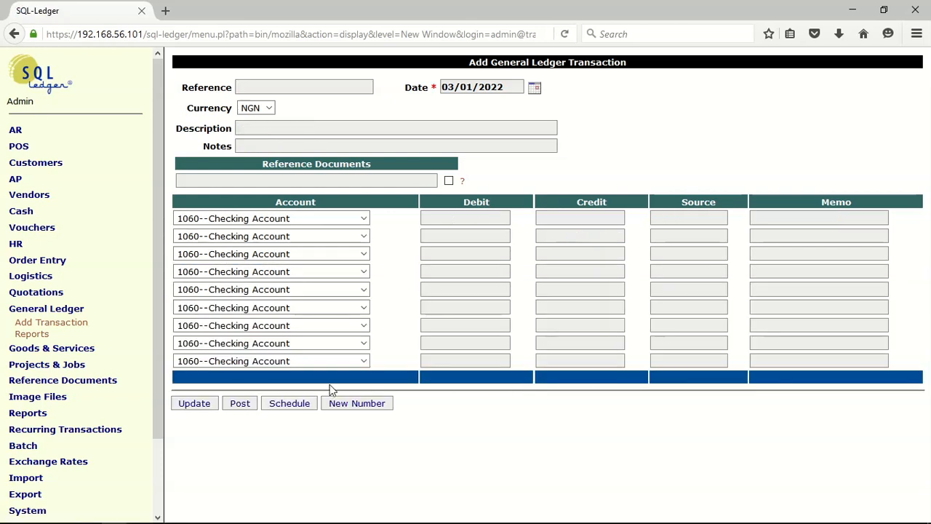
# Generate the Trial Balance report with the default period and account settings
pyautogui.click(45, 311)
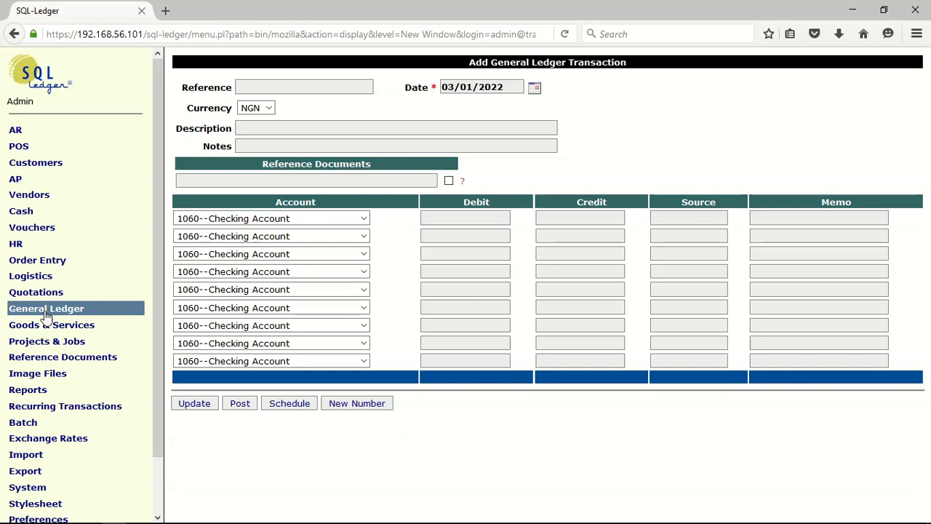
pyautogui.click(55, 390)
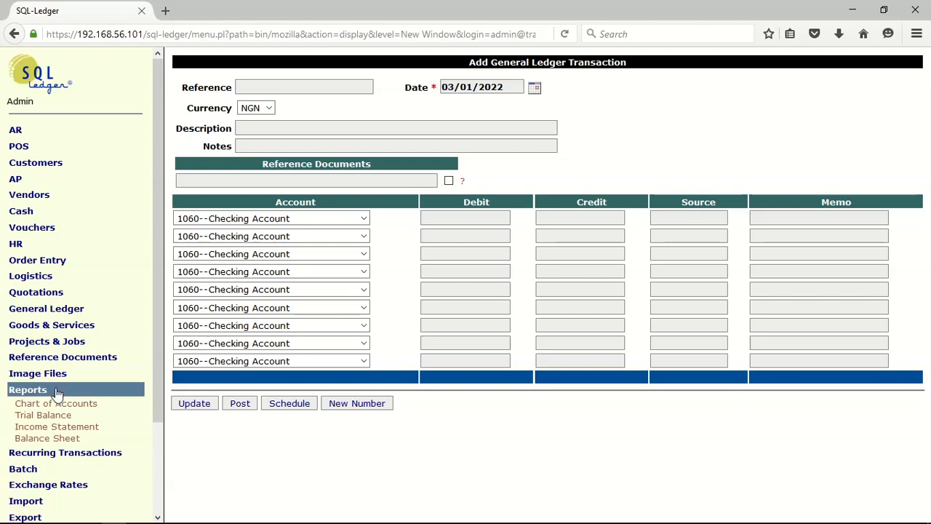
pyautogui.click(54, 420)
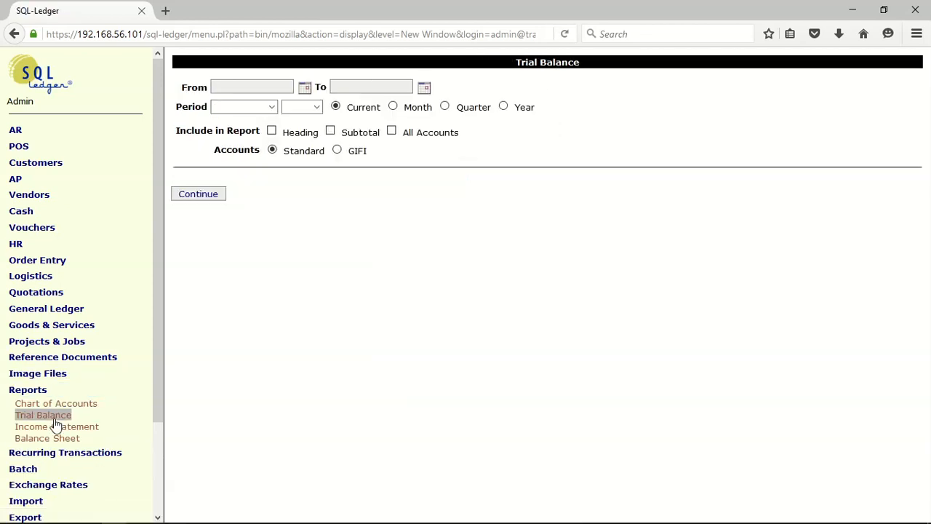
pyautogui.click(212, 193)
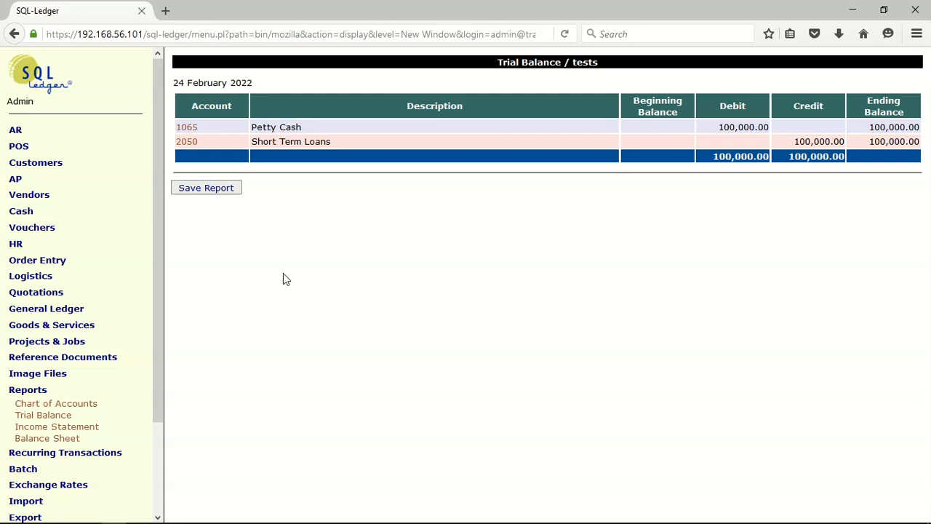
# Start a new vendor invoice under accounts payable, keeping the preselected vendor
pyautogui.click(41, 196)
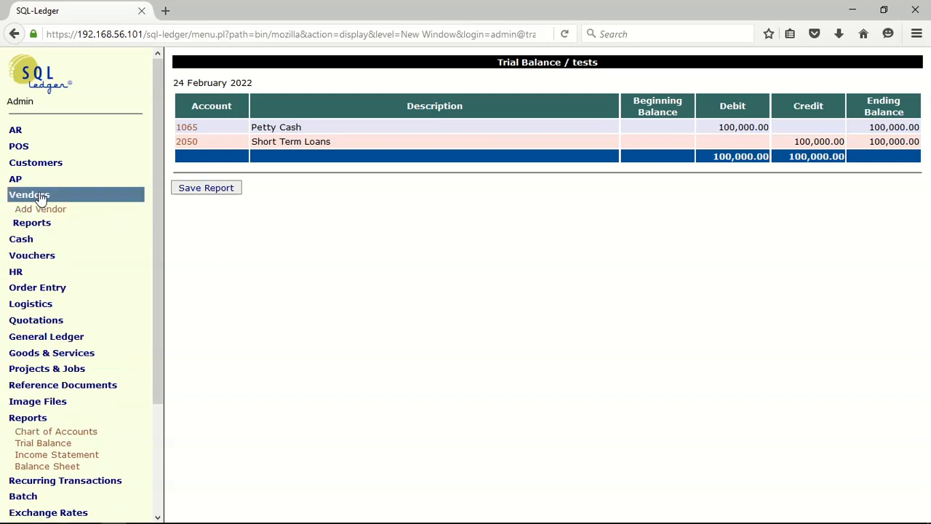
pyautogui.click(26, 182)
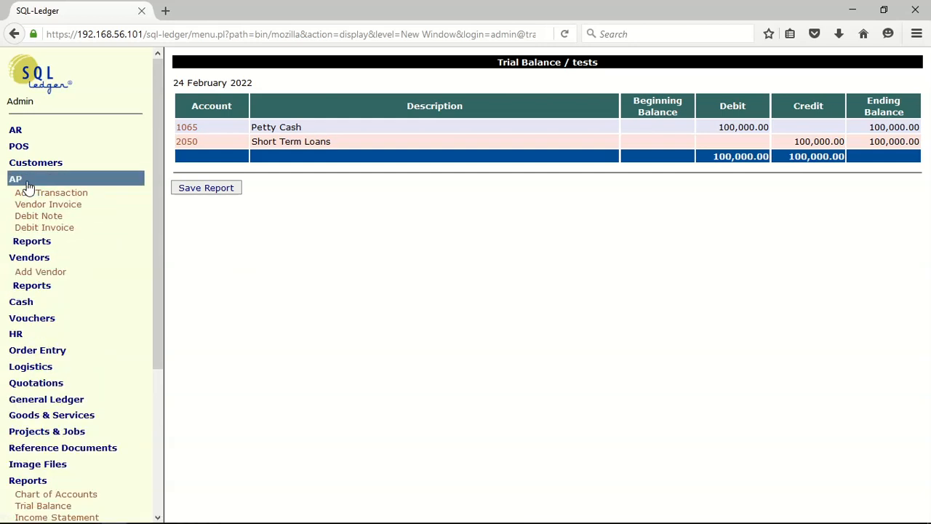
pyautogui.click(48, 204)
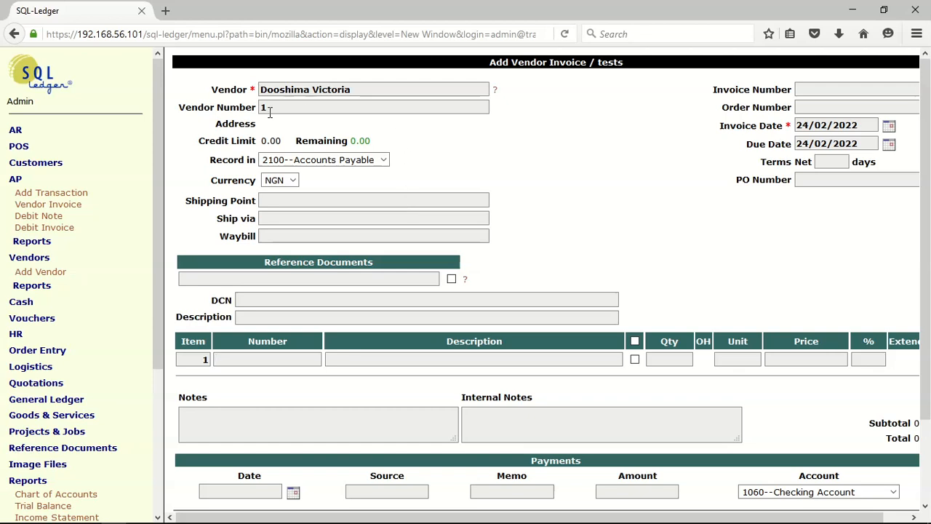
pyautogui.tripleClick(374, 90)
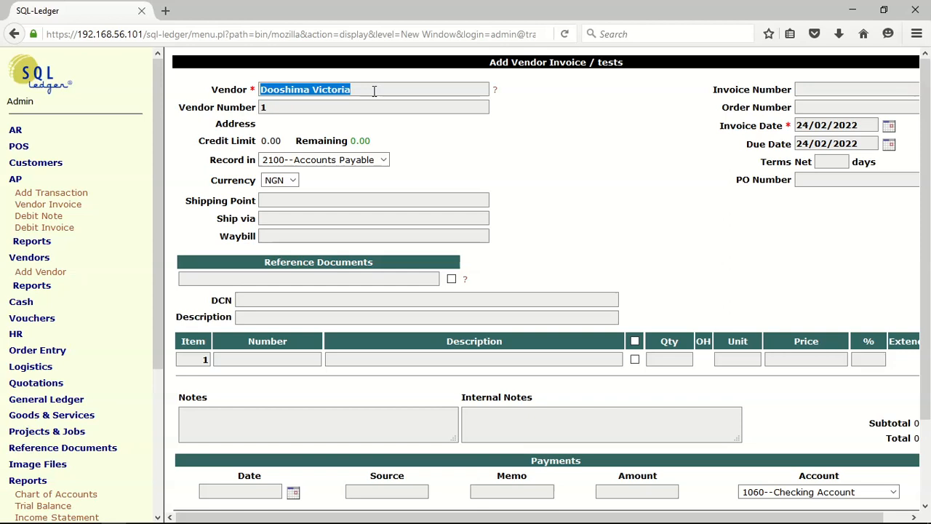
pyautogui.click(602, 208)
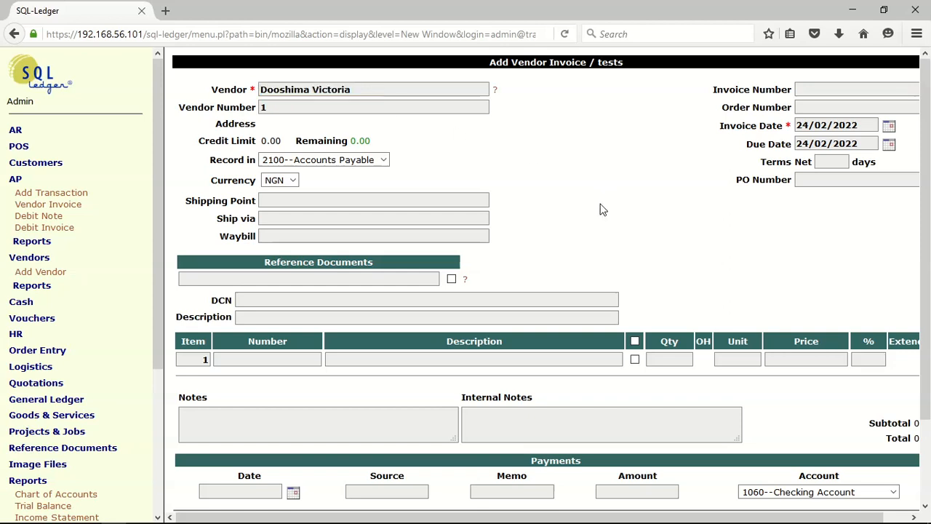
# Set the vendor invoice's description to "Purchase of Basket of Cat fish"
pyautogui.click(251, 315)
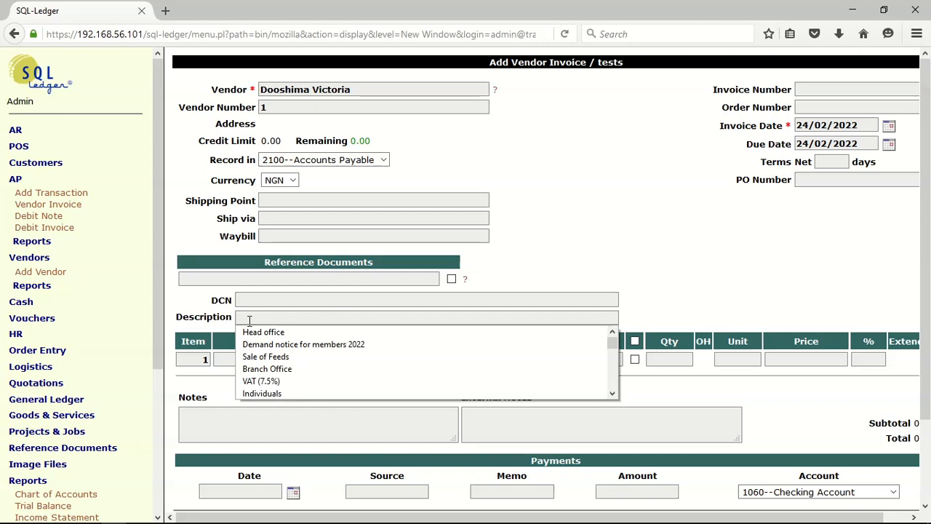
pyautogui.scroll(-3, 320, 343)
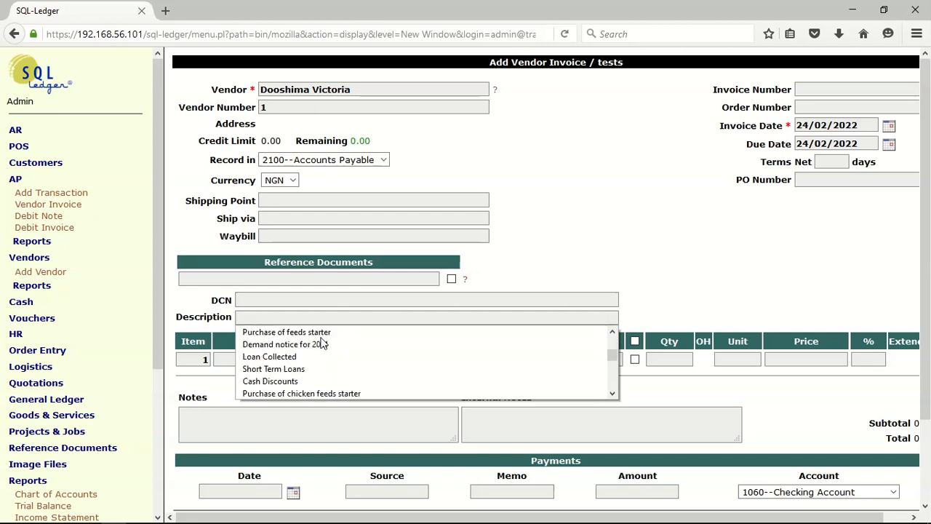
pyautogui.click(302, 332)
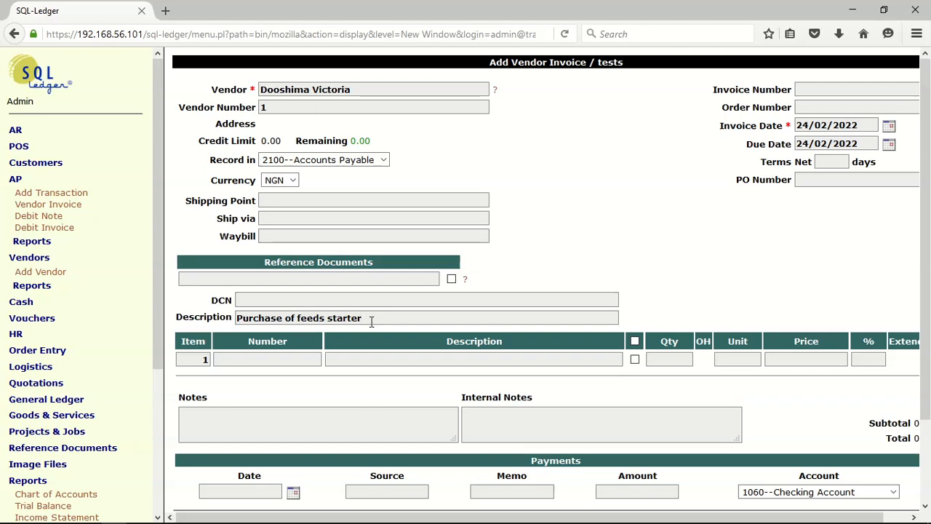
pyautogui.press('BackSpace')
pyautogui.press('BackSpace')
pyautogui.press('BackSpace')
pyautogui.press('BackSpace')
pyautogui.press('BackSpace')
pyautogui.press('BackSpace')
pyautogui.press('BackSpace')
pyautogui.press('BackSpace')
pyautogui.press('BackSpace')
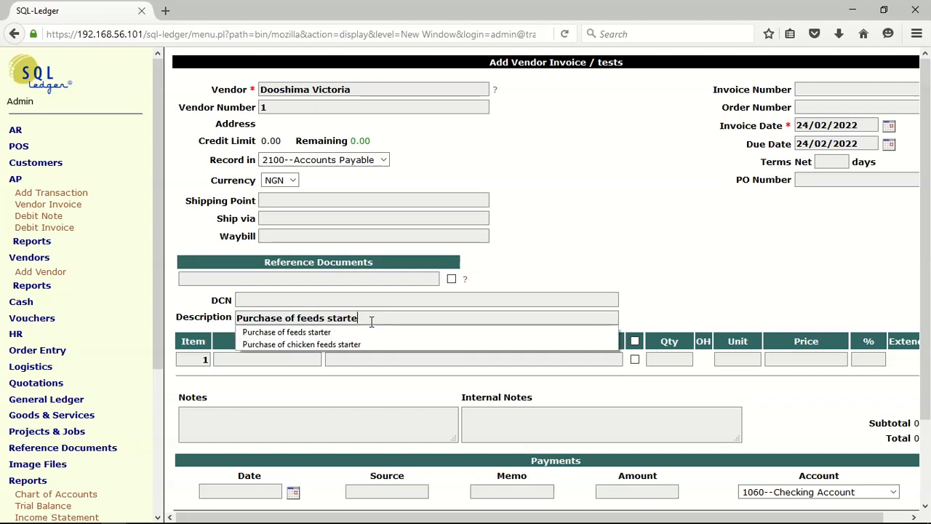
pyautogui.press('BackSpace')
pyautogui.press('BackSpace')
pyautogui.press('BackSpace')
pyautogui.press('BackSpace')
pyautogui.press('BackSpace')
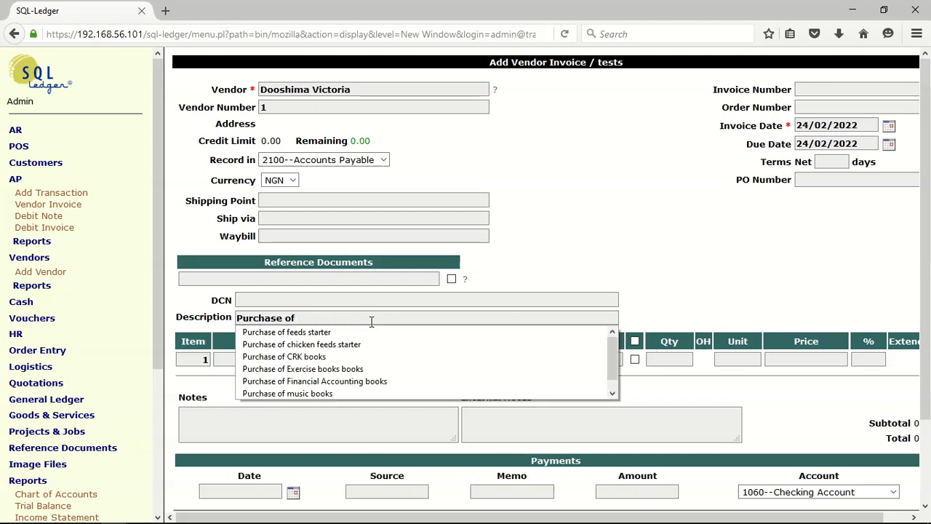
pyautogui.write('Basc')
pyautogui.press('BackSpace')
pyautogui.write('ket of ')
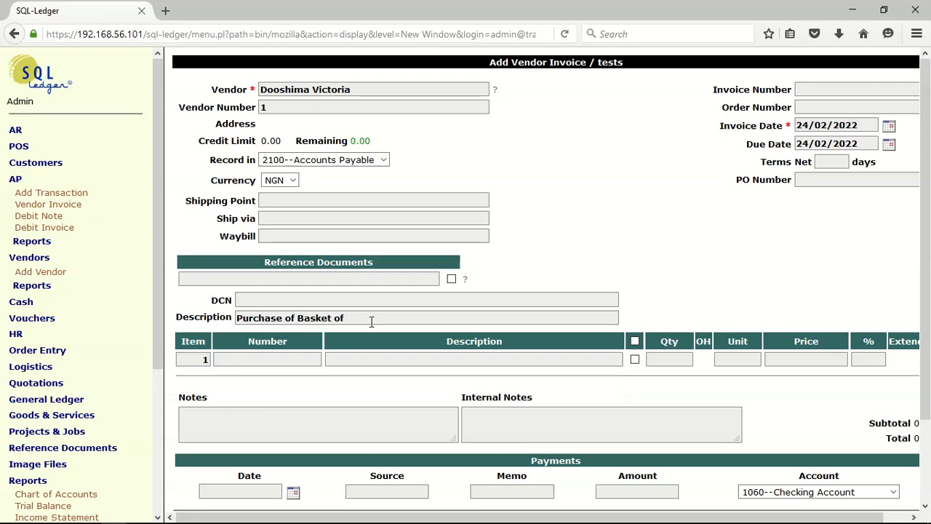
pyautogui.write('Cat fish')
# Add item number 1000 to the first line of the vendor invoice
pyautogui.click(243, 364)
pyautogui.write('1')
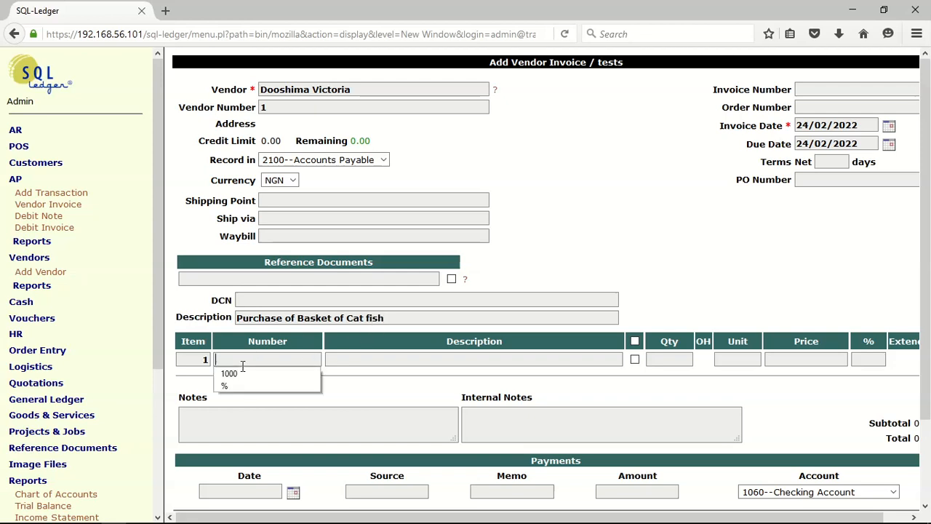
pyautogui.click(240, 371)
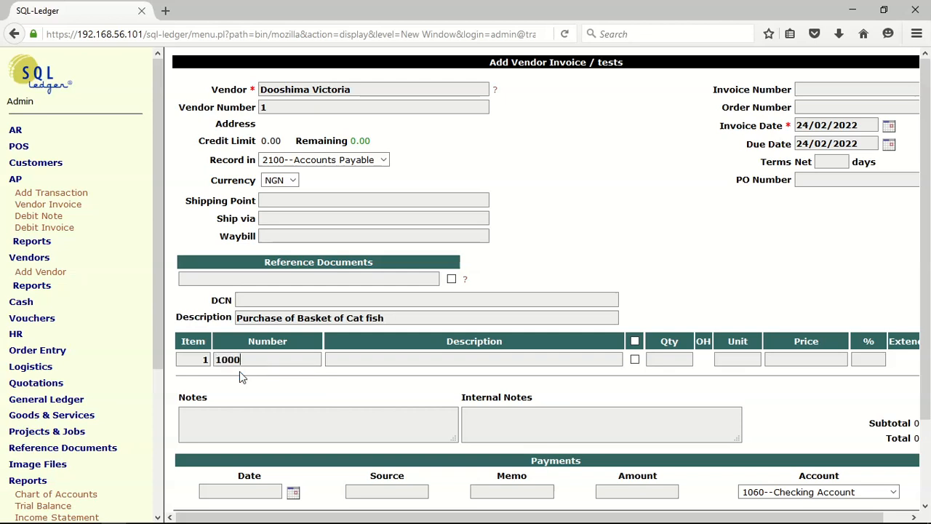
pyautogui.press('Return')
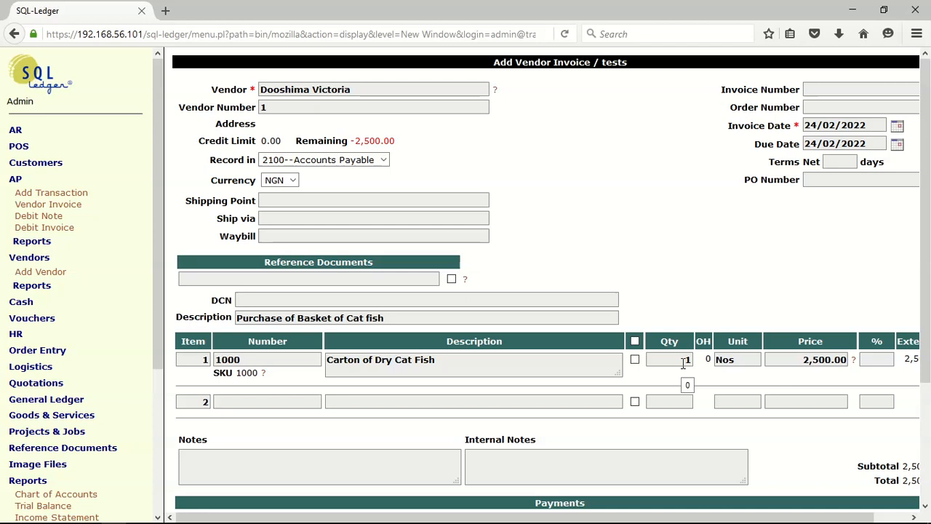
# Set the quantity of the Carton of Dry Cat Fish line to 60 and update the invoice
pyautogui.doubleClick(689, 361)
pyautogui.write('60')
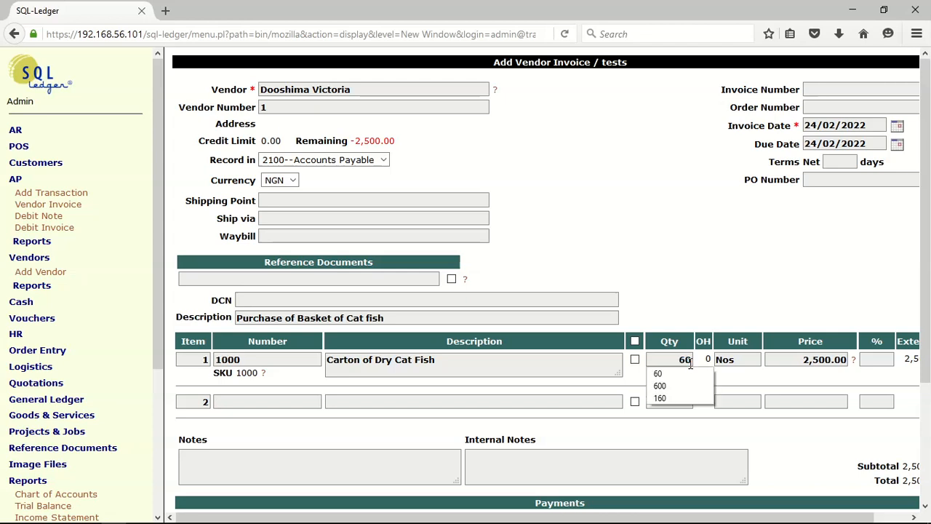
pyautogui.press('Tab')
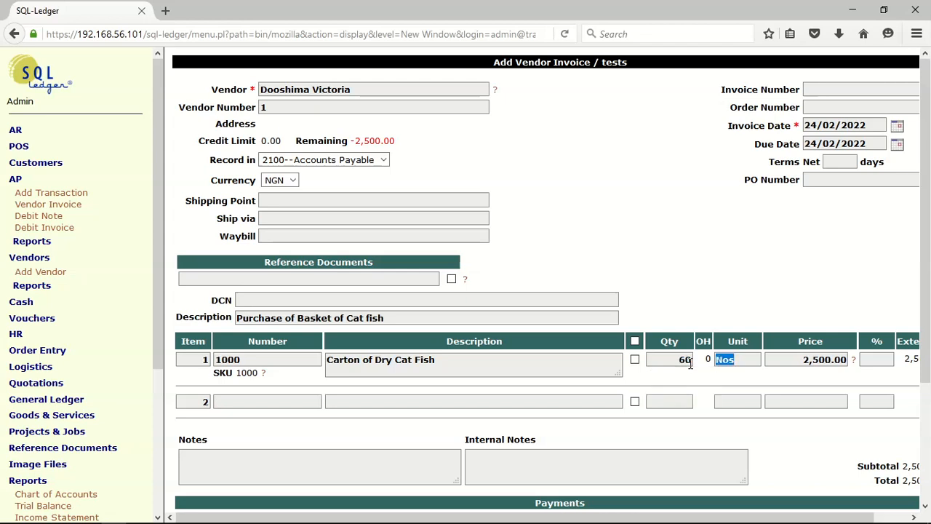
pyautogui.scroll(-3, 417, 397)
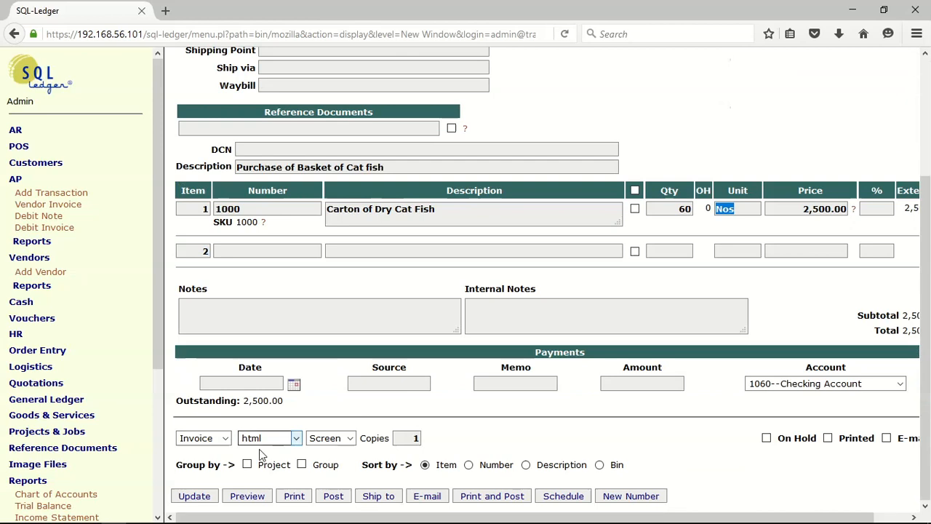
pyautogui.click(197, 495)
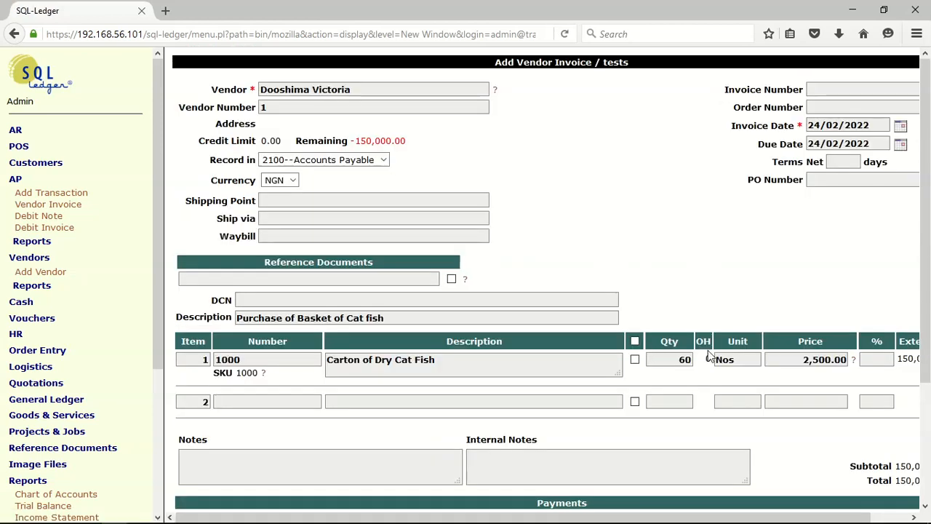
# Change the quantity of the Carton of Dry Cat Fish line to 50 and recalculate the invoice
pyautogui.hotkey('ctrl', '-')
pyautogui.hotkey('ctrl', '-')
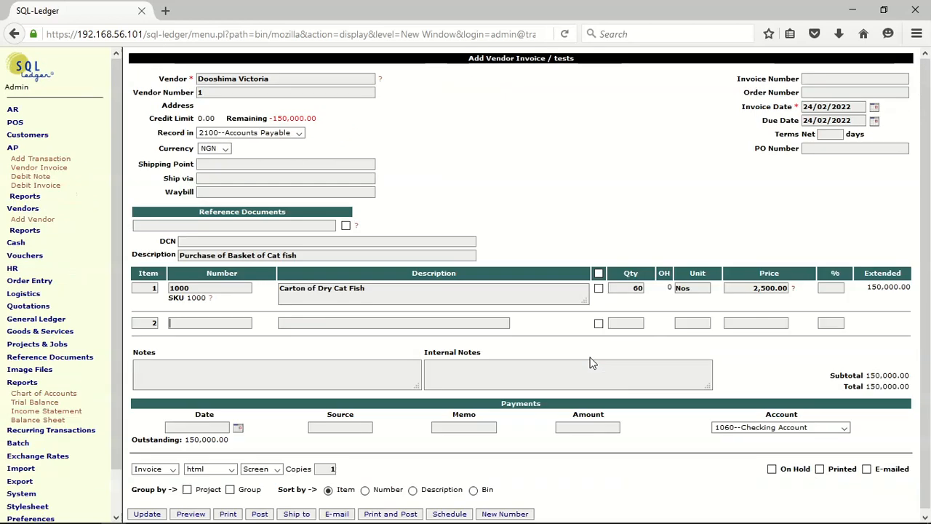
pyautogui.hotkey('ctrl', '+')
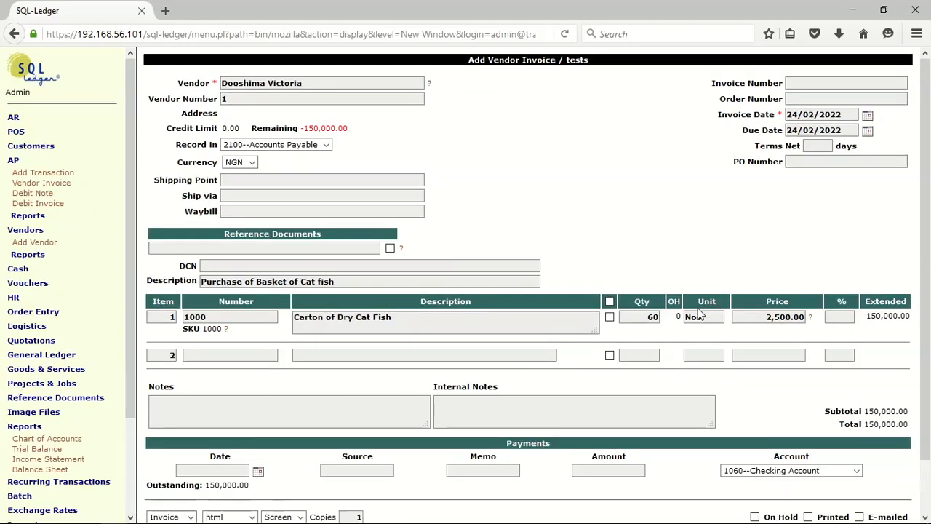
pyautogui.doubleClick(652, 318)
pyautogui.write('40')
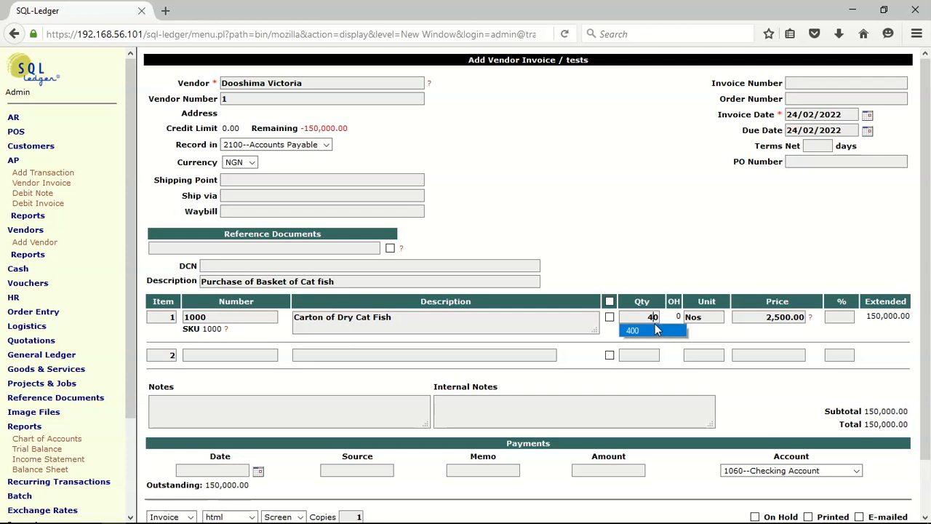
pyautogui.doubleClick(650, 317)
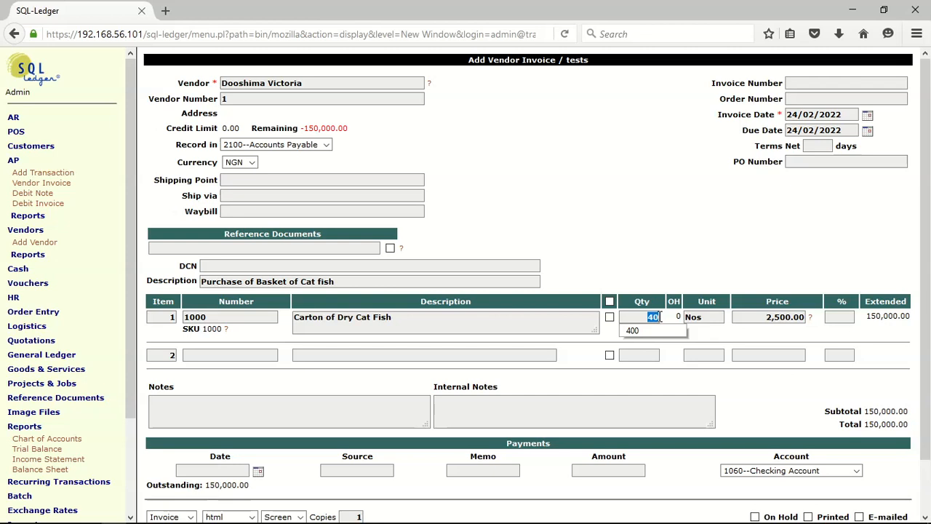
pyautogui.write('50')
pyautogui.click(656, 345)
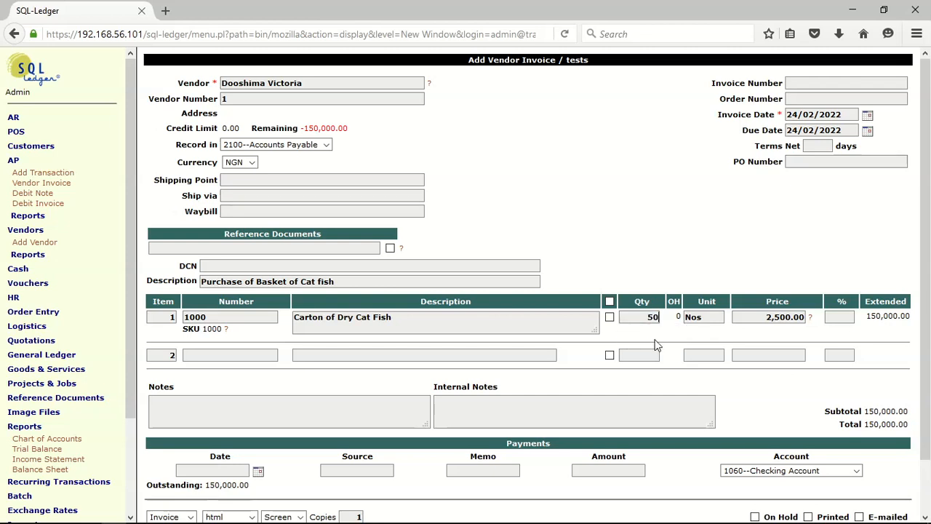
pyautogui.scroll(-2, 661, 347)
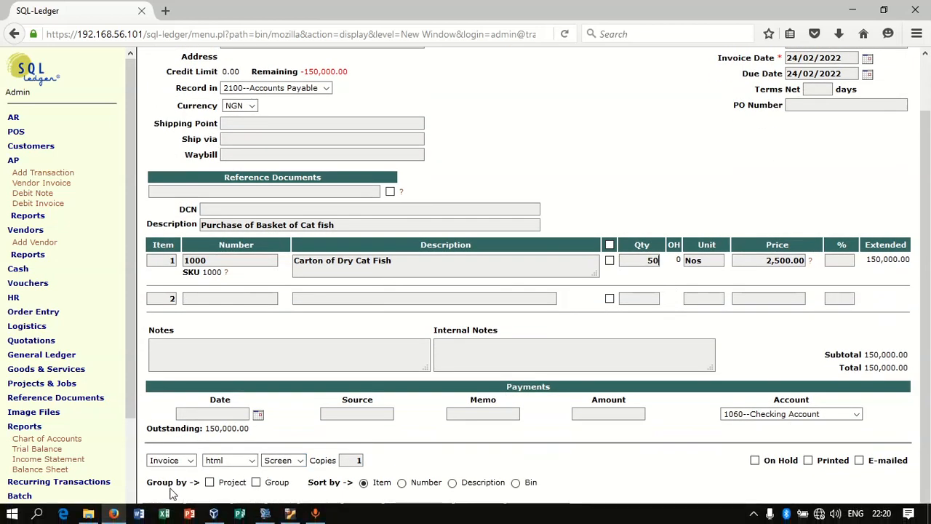
pyautogui.click(167, 512)
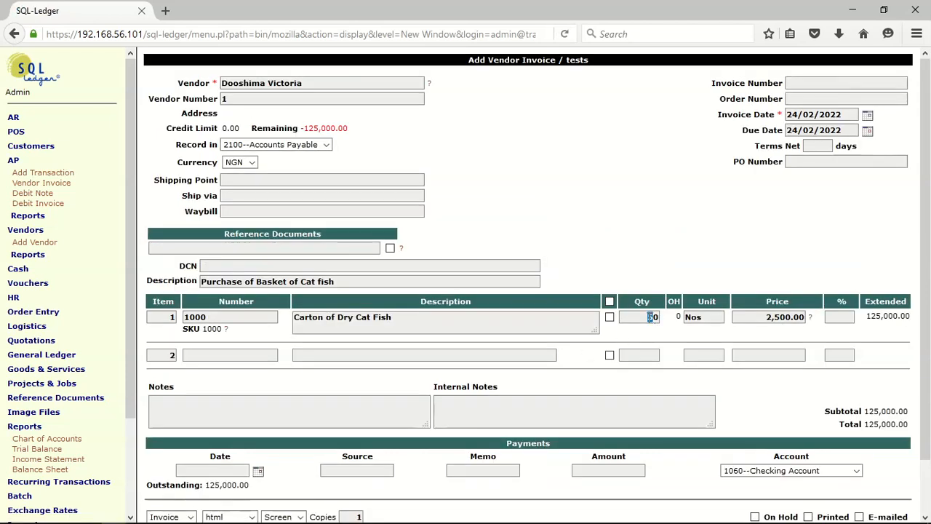
# Set the cat fish line's quantity to 40 and update the invoice totals
pyautogui.write('4')
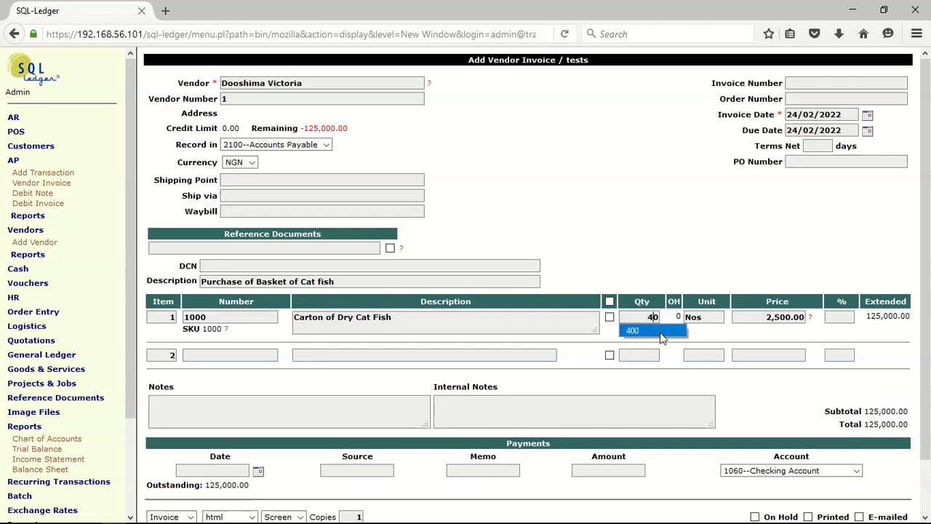
pyautogui.click(770, 343)
pyautogui.scroll(-2, 700, 349)
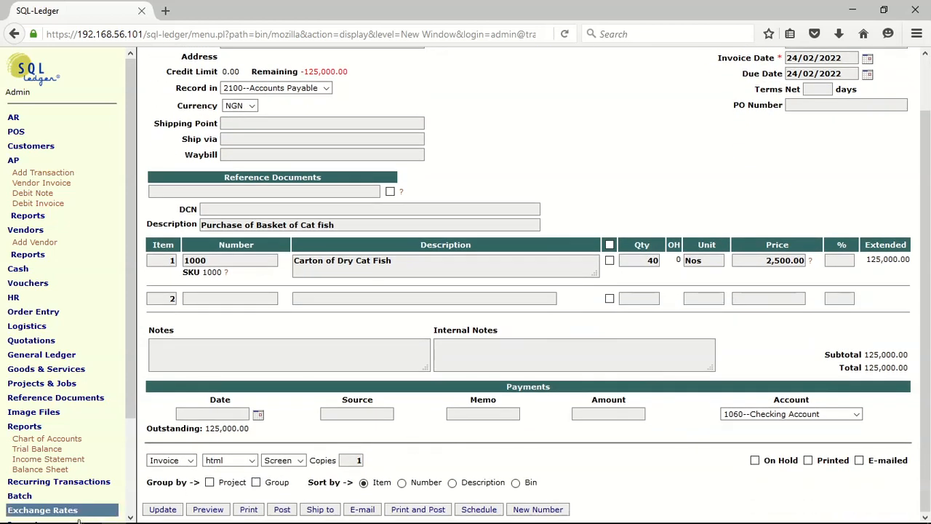
pyautogui.click(173, 511)
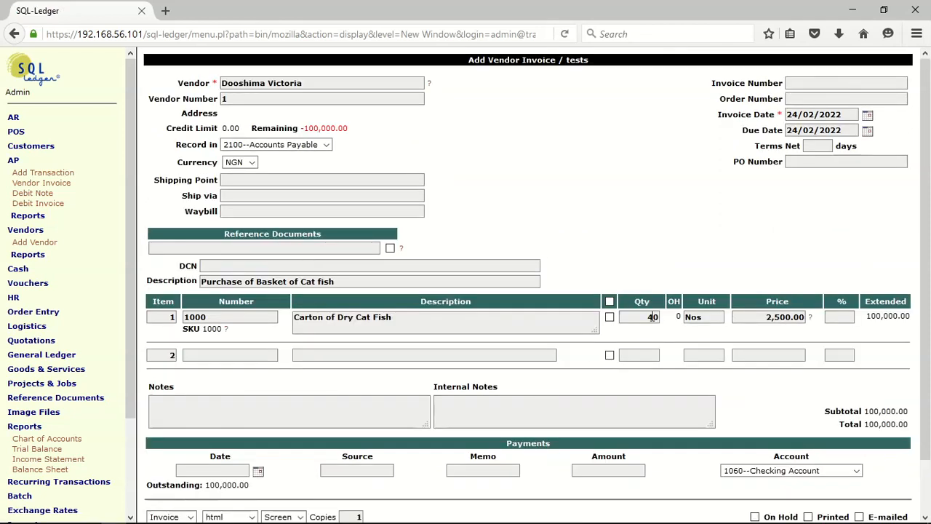
# Set the cat fish line's quantity to 30 with updated totals, and post the vendor invoice
pyautogui.moveTo(653, 317); pyautogui.dragTo(648, 317)
pyautogui.click(652, 317)
pyautogui.press('BackSpace')
pyautogui.write('3')
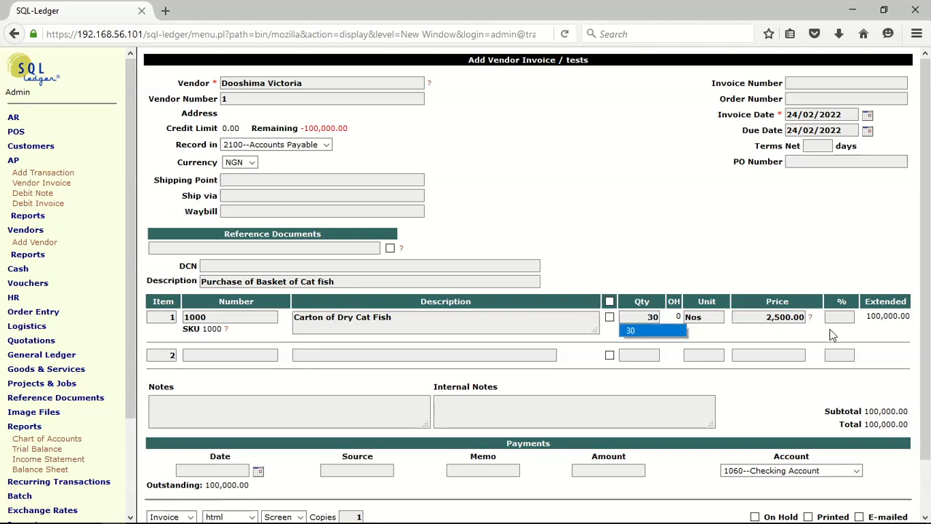
pyautogui.scroll(-2, 576, 352)
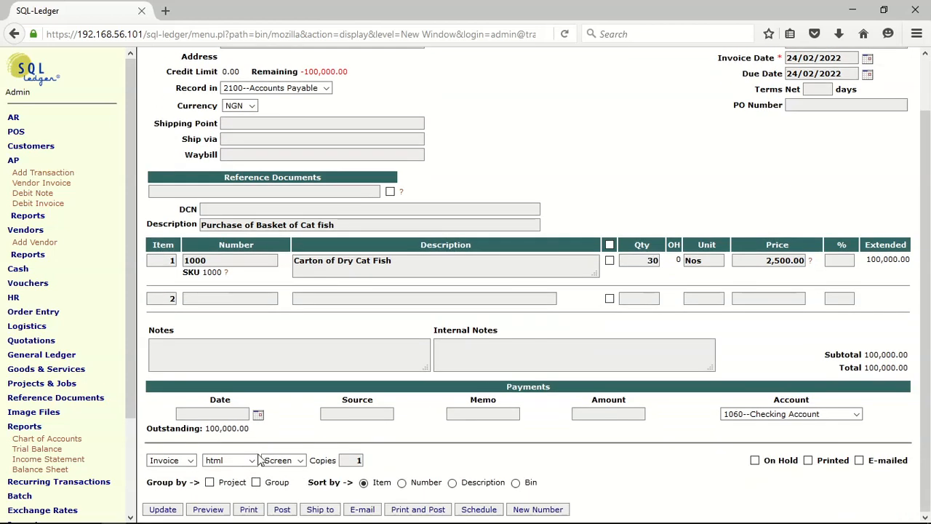
pyautogui.click(162, 512)
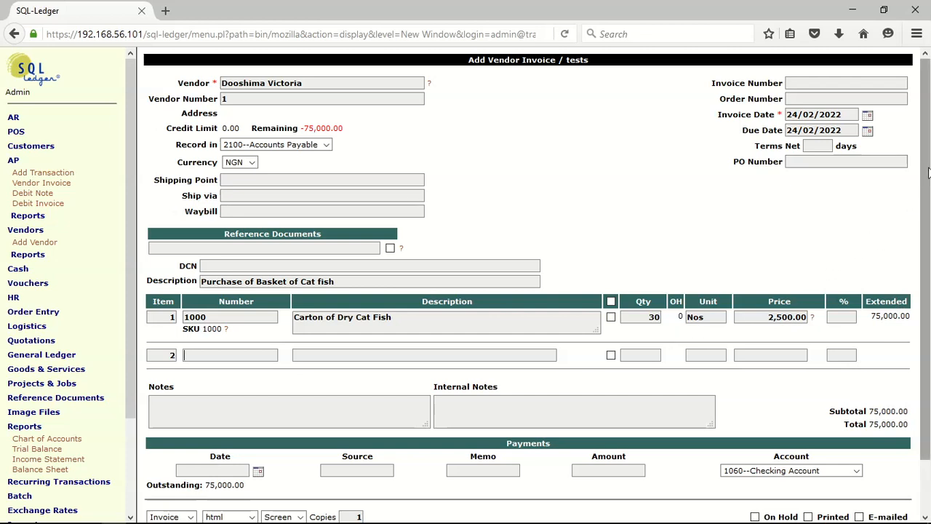
pyautogui.moveTo(928, 172); pyautogui.dragTo(928, 389)
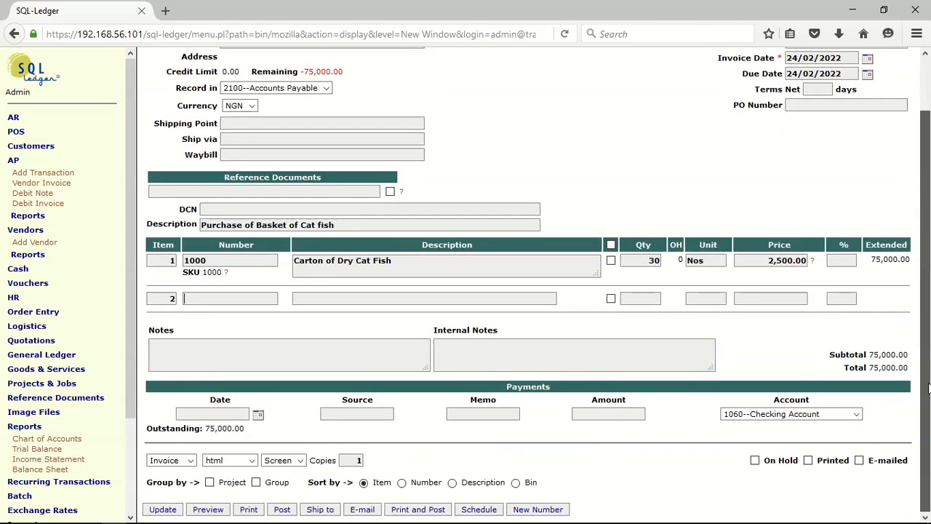
pyautogui.click(280, 510)
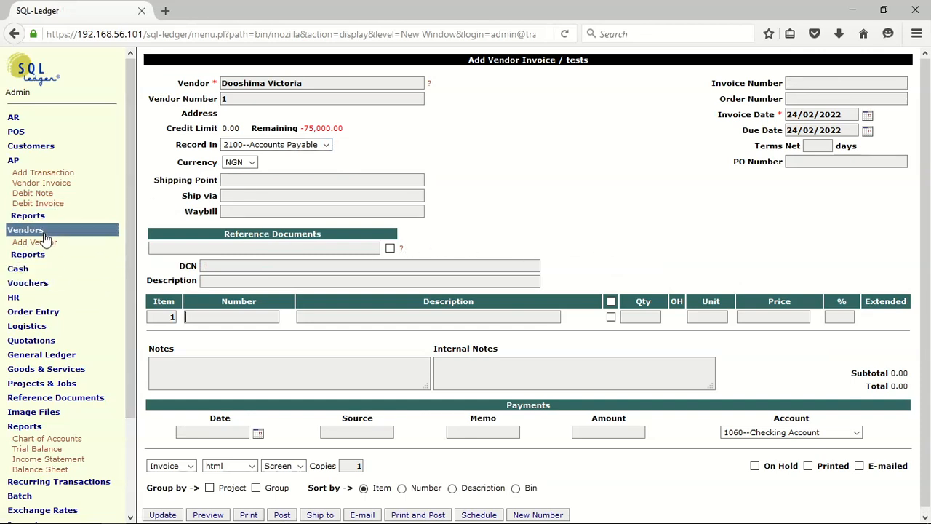
# Start a cash payment to the preselected vendor against 2100--Accounts Payable and select its outstanding invoice for full payment
pyautogui.click(21, 269)
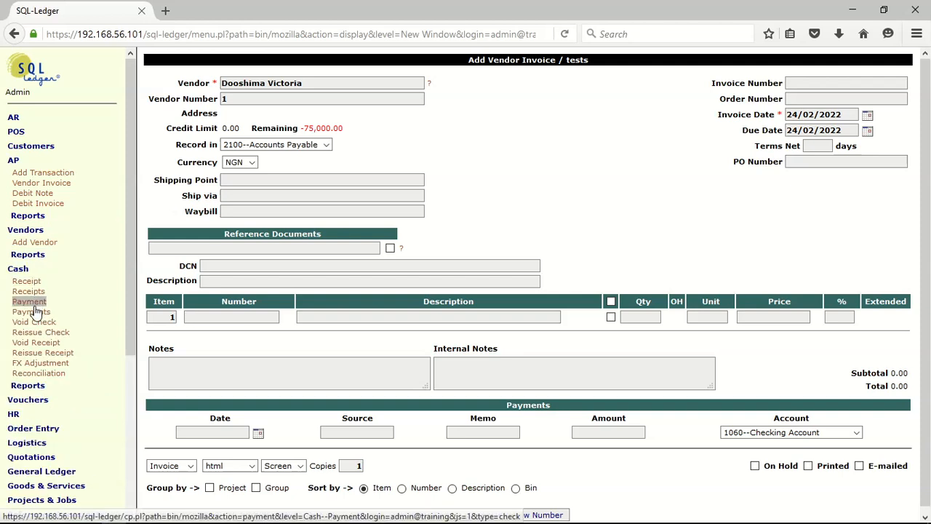
pyautogui.click(33, 305)
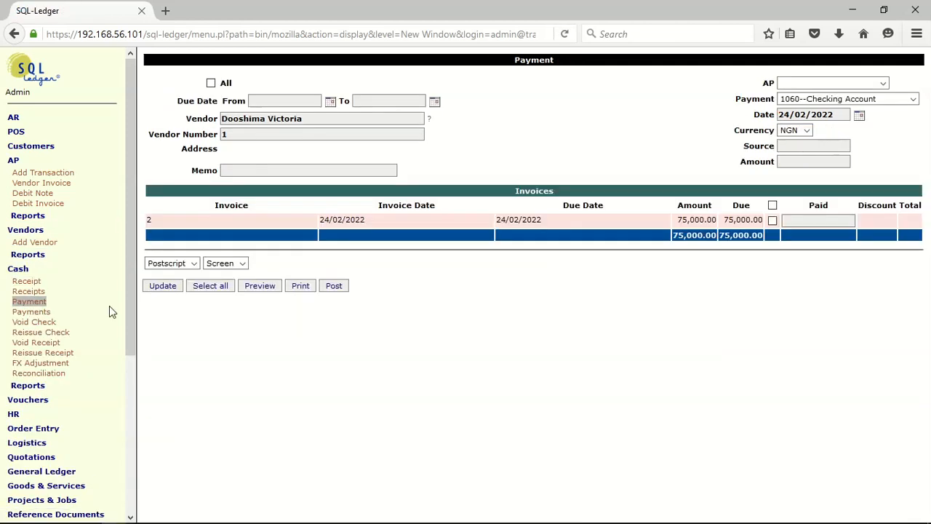
pyautogui.click(883, 83)
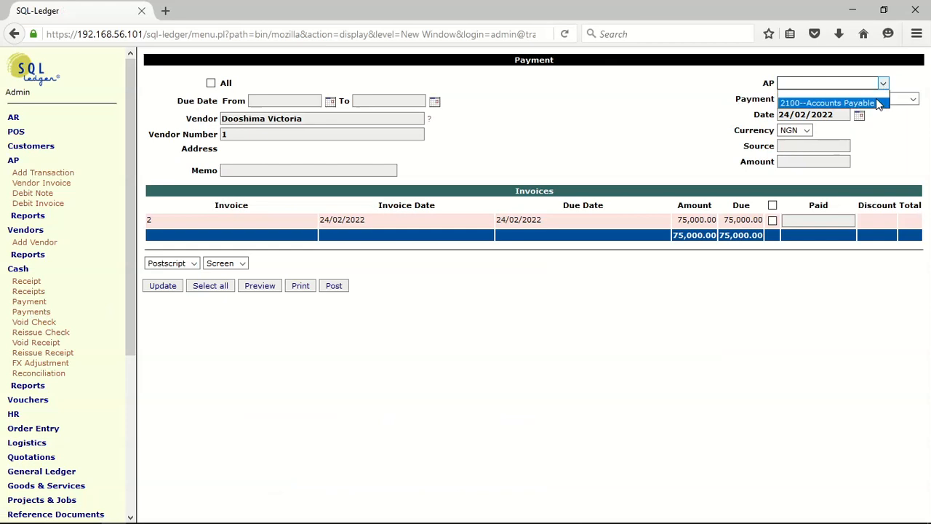
pyautogui.click(879, 100)
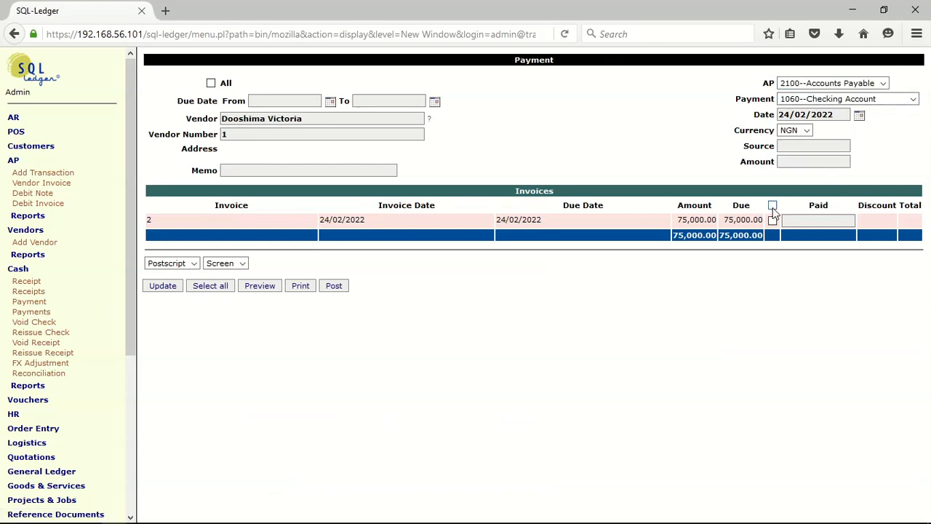
pyautogui.click(773, 206)
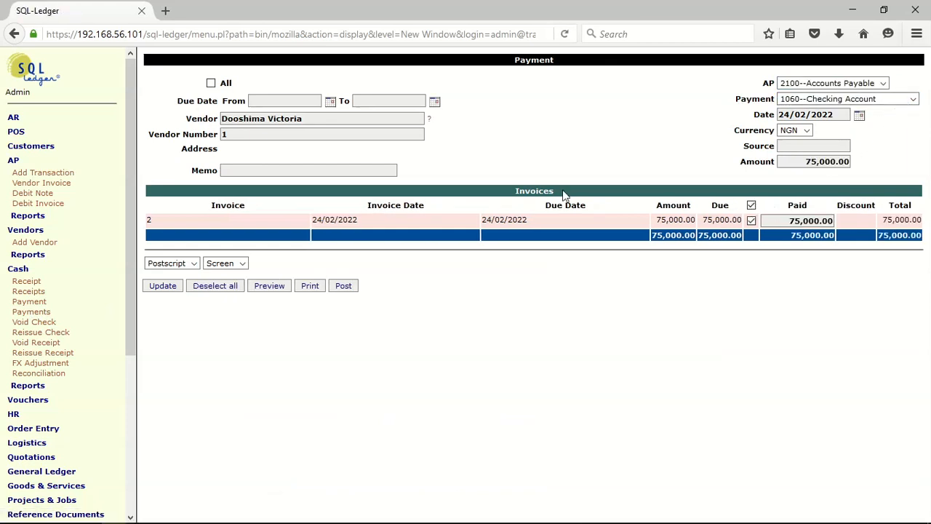
# Set the payment's memo to "Payment for purchase of fish" and its source to "Cash"
pyautogui.click(224, 170)
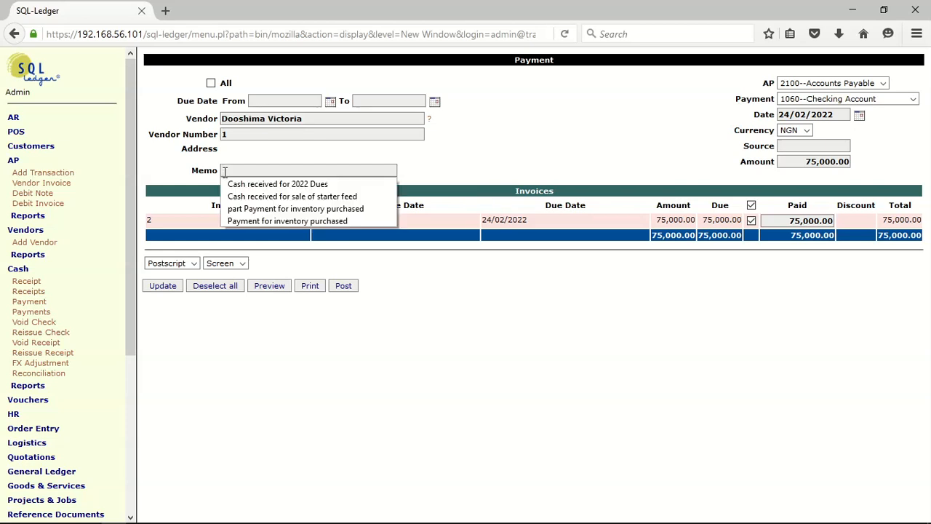
pyautogui.write('Paya')
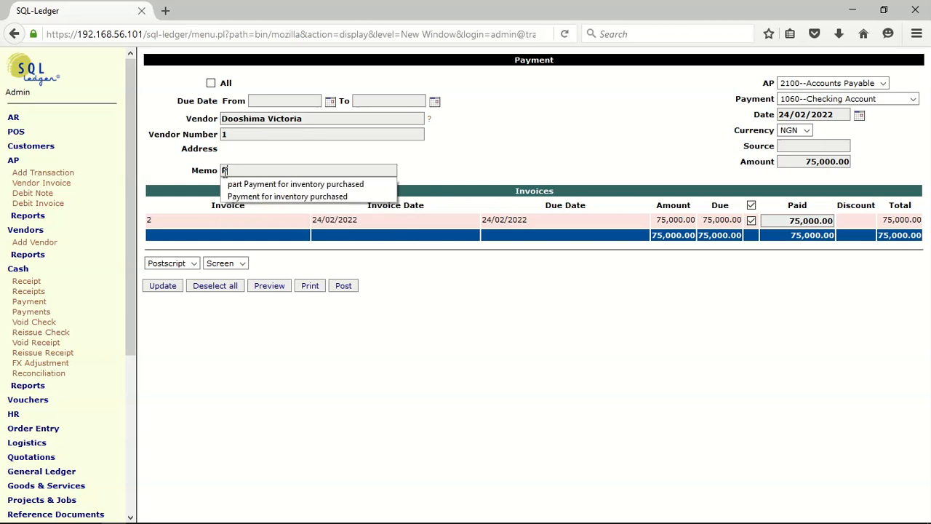
pyautogui.press('BackSpace')
pyautogui.write(',')
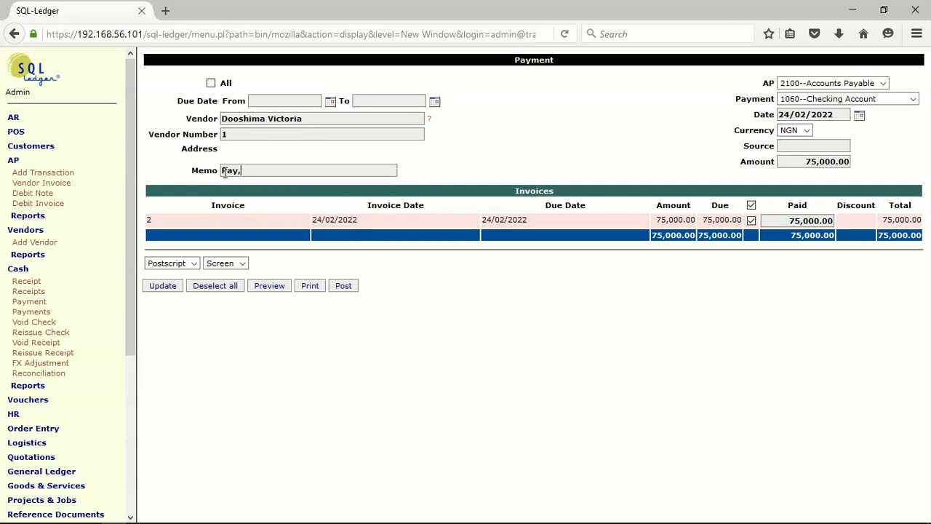
pyautogui.press('BackSpace')
pyautogui.write('me')
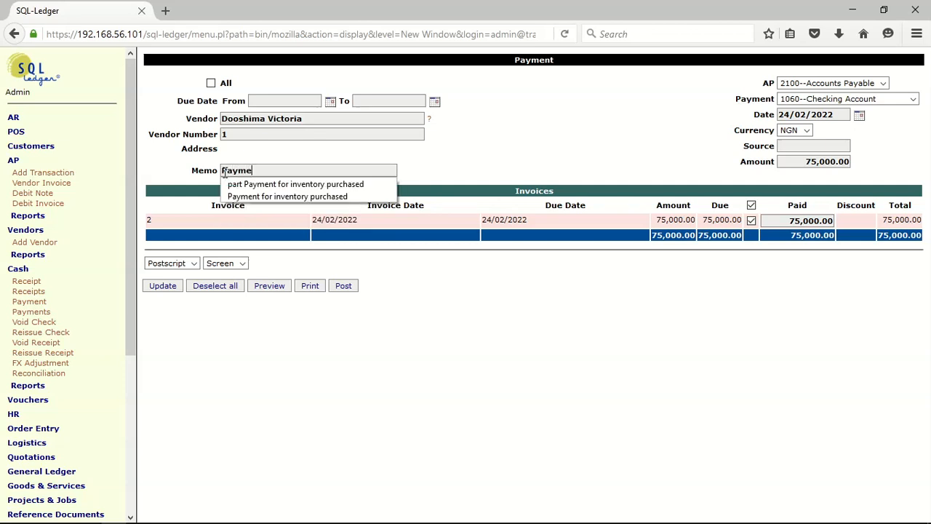
pyautogui.write('nt of r')
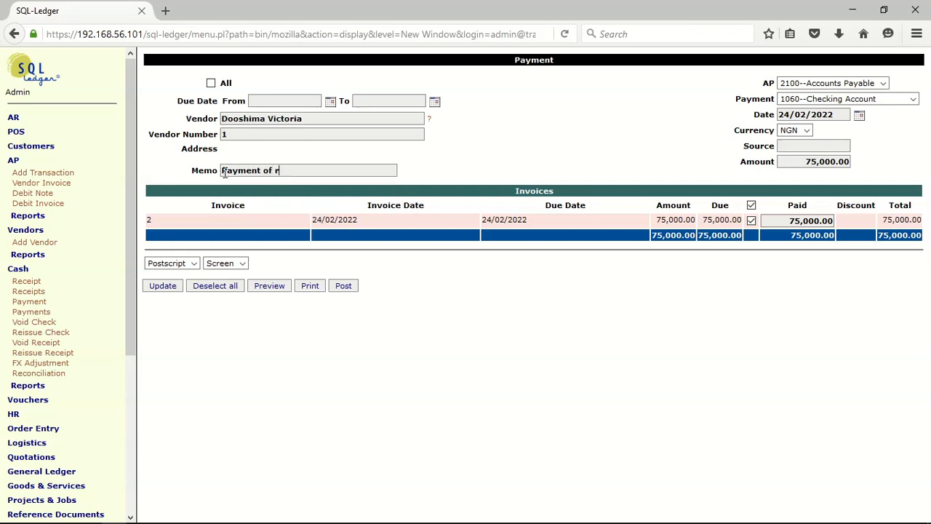
pyautogui.press('BackSpace')
pyautogui.press('BackSpace')
pyautogui.press('BackSpace')
pyautogui.press('BackSpace')
pyautogui.write('f')
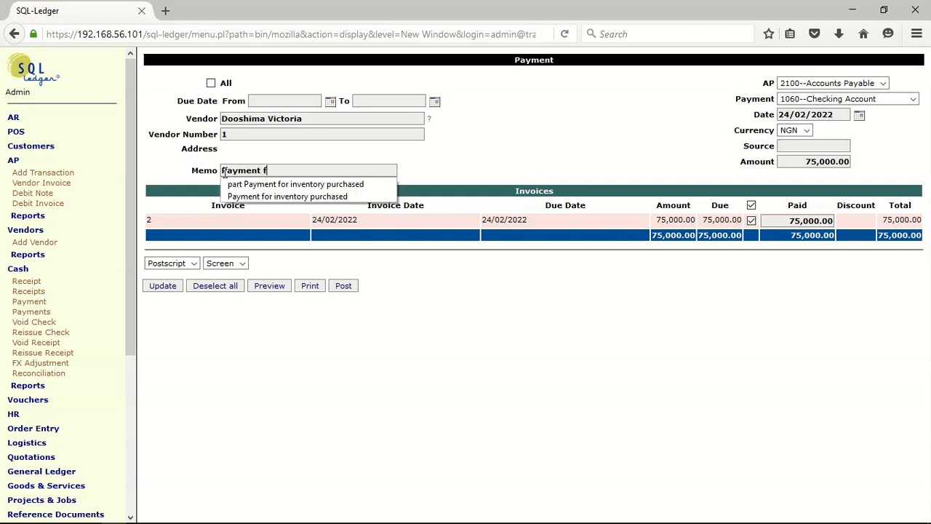
pyautogui.write('or purchase of')
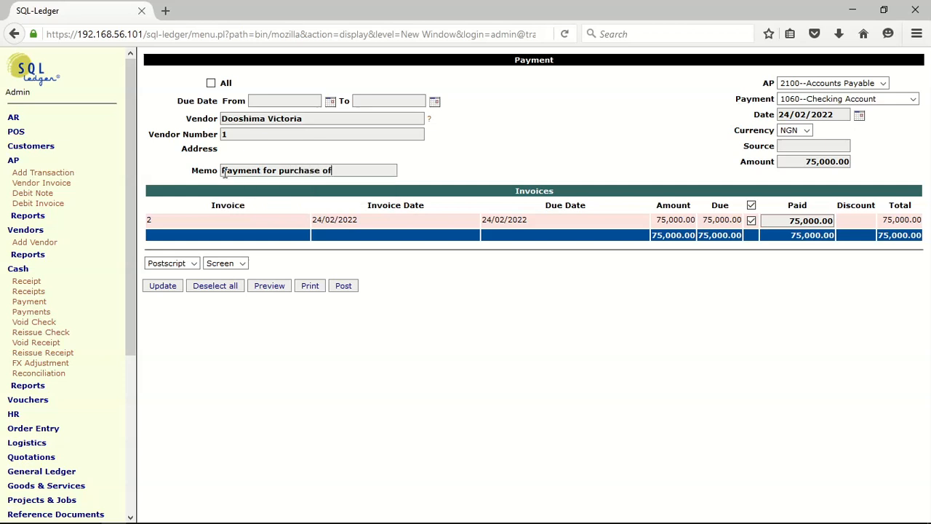
pyautogui.write(' fur')
pyautogui.press('BackSpace')
pyautogui.press('BackSpace')
pyautogui.write('ish')
pyautogui.click(815, 145)
pyautogui.click(813, 154)
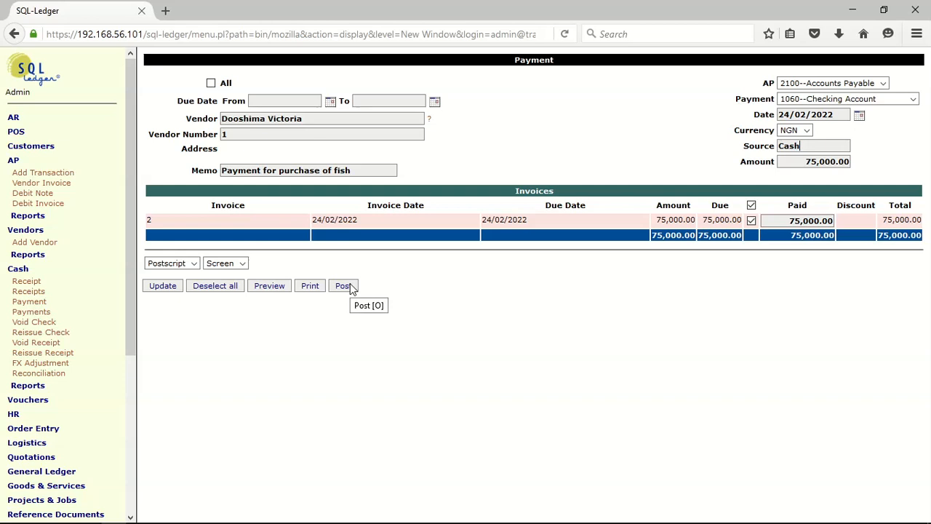
# Keep the payment date at 24/02/2022 and post the cash payment for the vendor's outstanding invoice
pyautogui.click(859, 114)
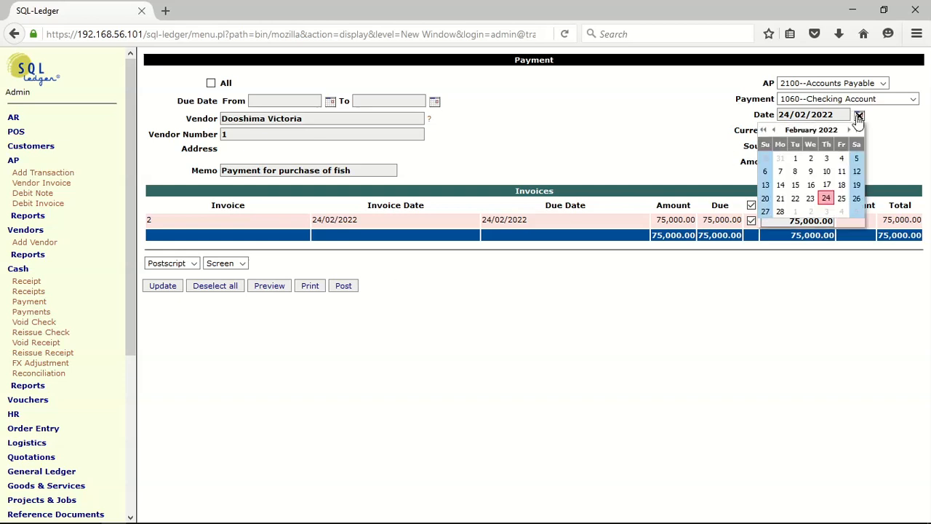
pyautogui.click(859, 116)
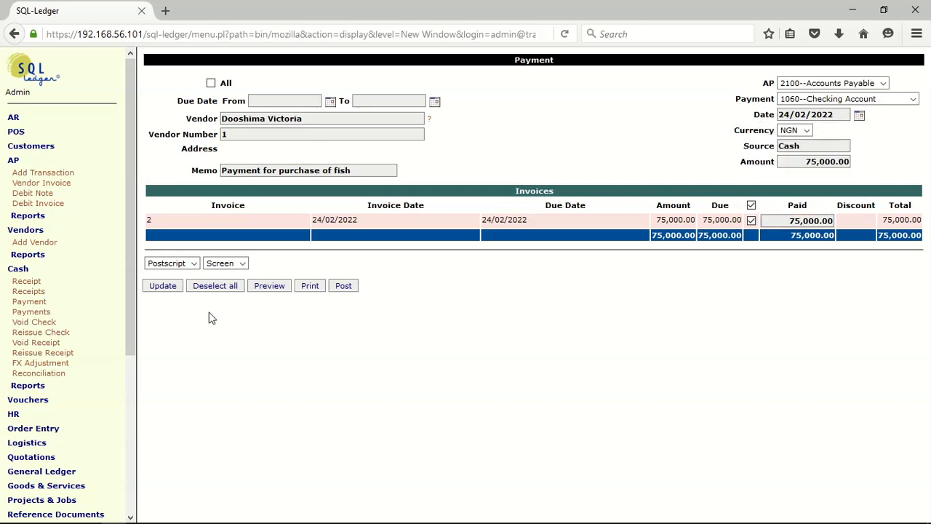
pyautogui.click(341, 286)
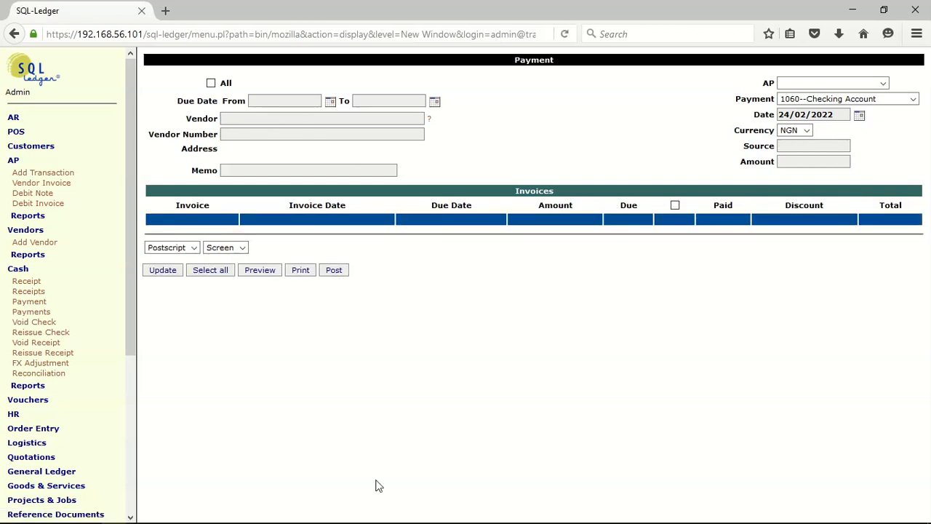
# Generate the trial balance report to check the account balances after the vendor payment
pyautogui.click(32, 269)
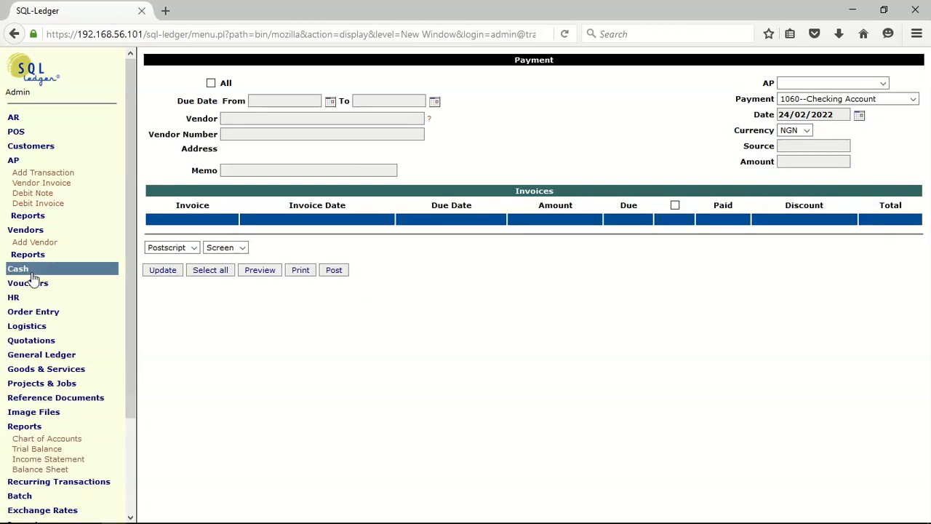
pyautogui.click(29, 449)
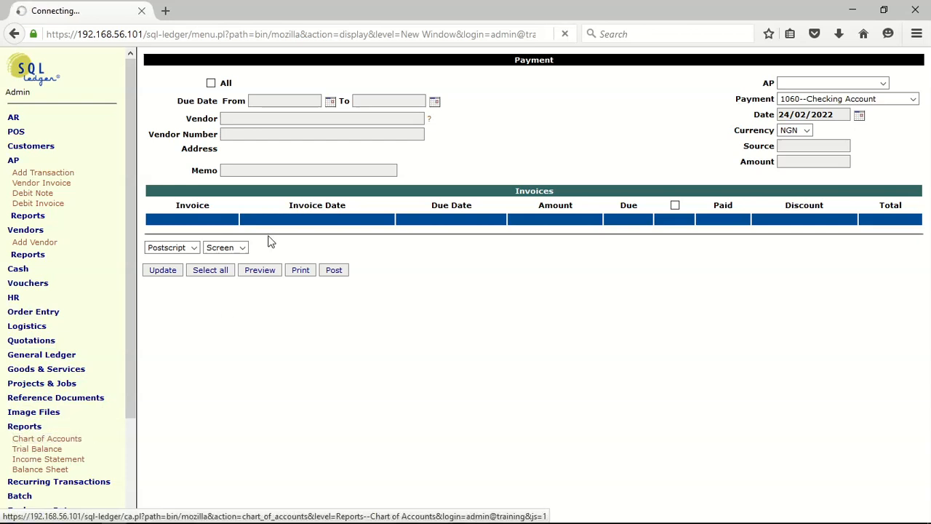
pyautogui.click(173, 176)
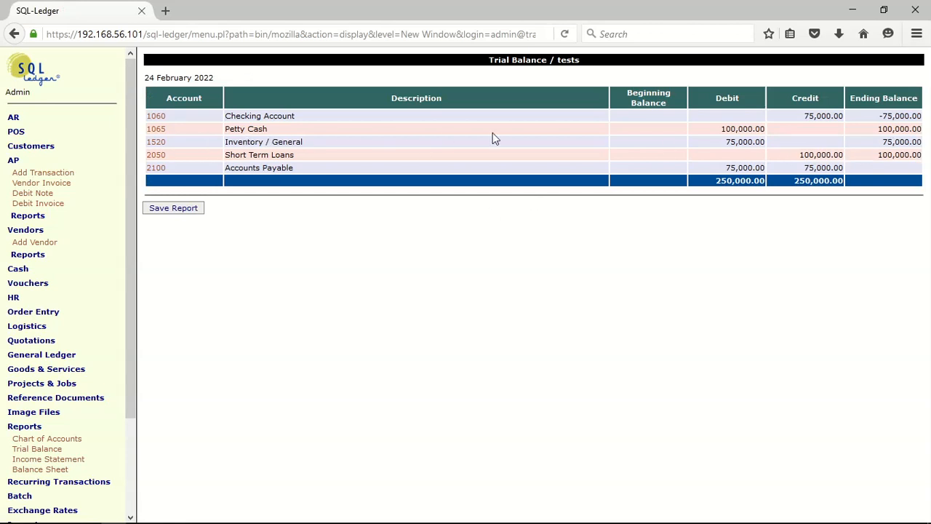
# Open the vendor invoice behind the Checking Account entry, change its payment account to 1065--Petty Cash, and repost it
pyautogui.click(157, 123)
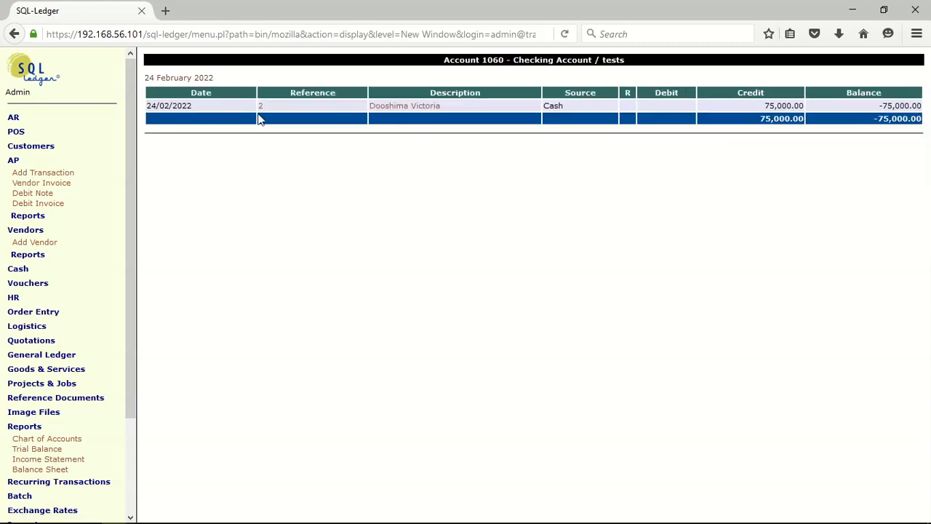
pyautogui.click(261, 108)
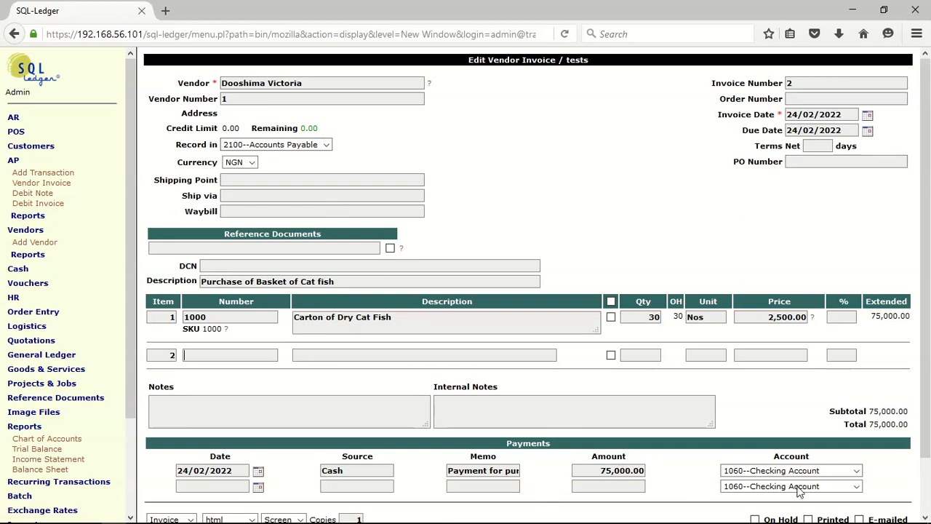
pyautogui.click(855, 473)
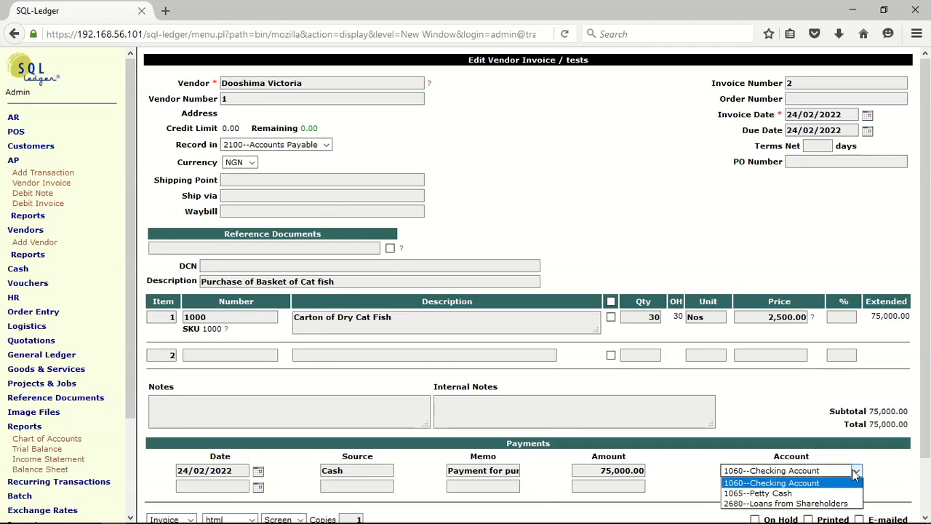
pyautogui.click(769, 491)
pyautogui.scroll(-2, 529, 423)
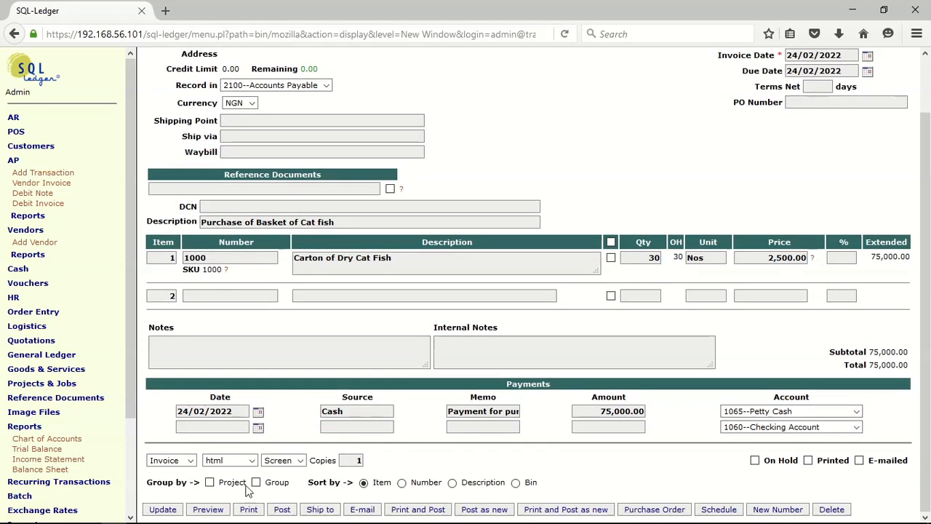
pyautogui.click(282, 509)
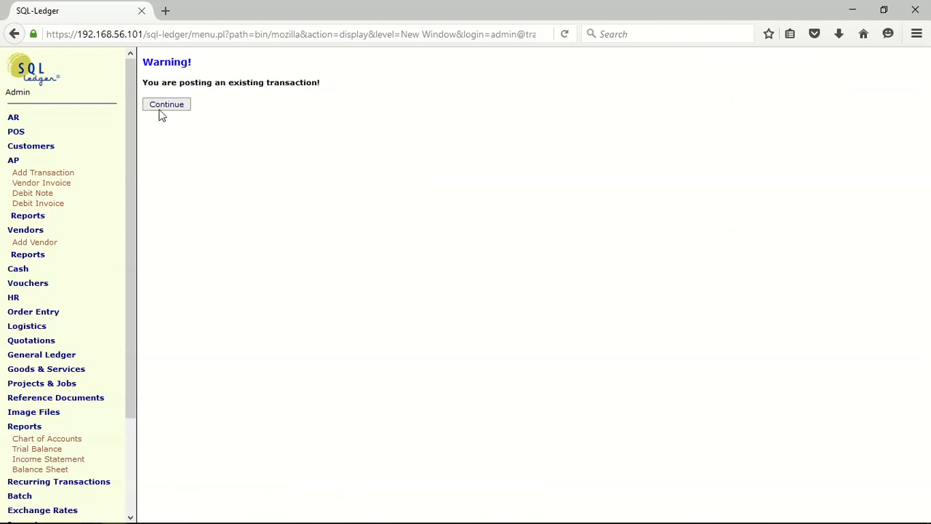
pyautogui.click(161, 108)
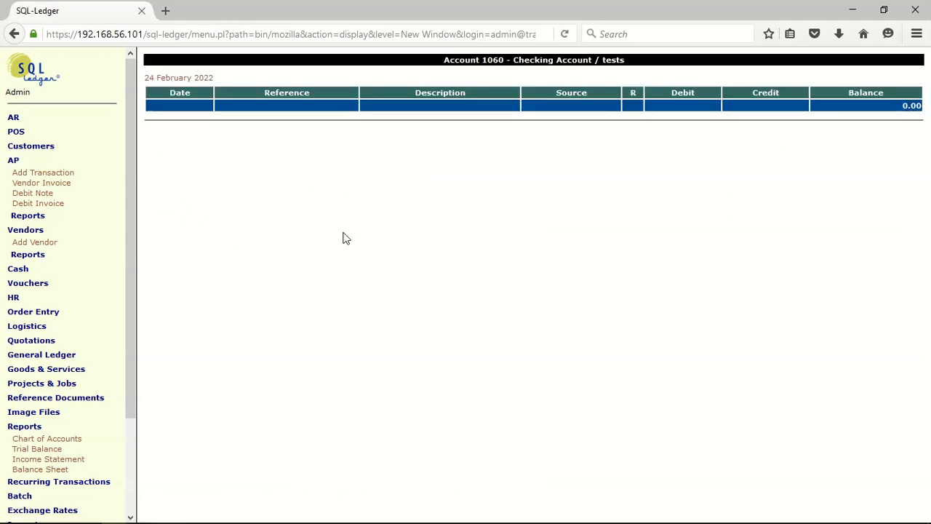
# Run the trial balance again to review the balances with the corrected payment account
pyautogui.click(37, 451)
pyautogui.click(164, 173)
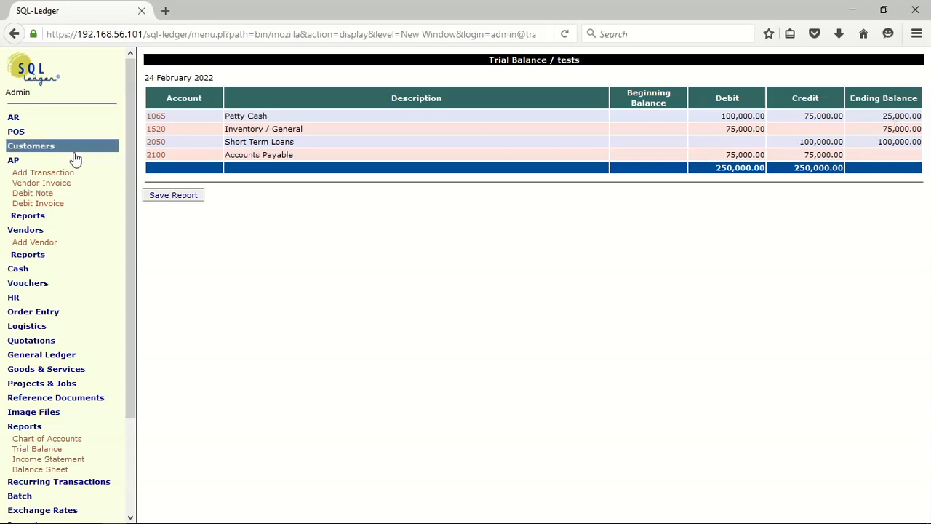
# Start a new sales invoice under accounts receivable for the preselected customer
pyautogui.click(51, 160)
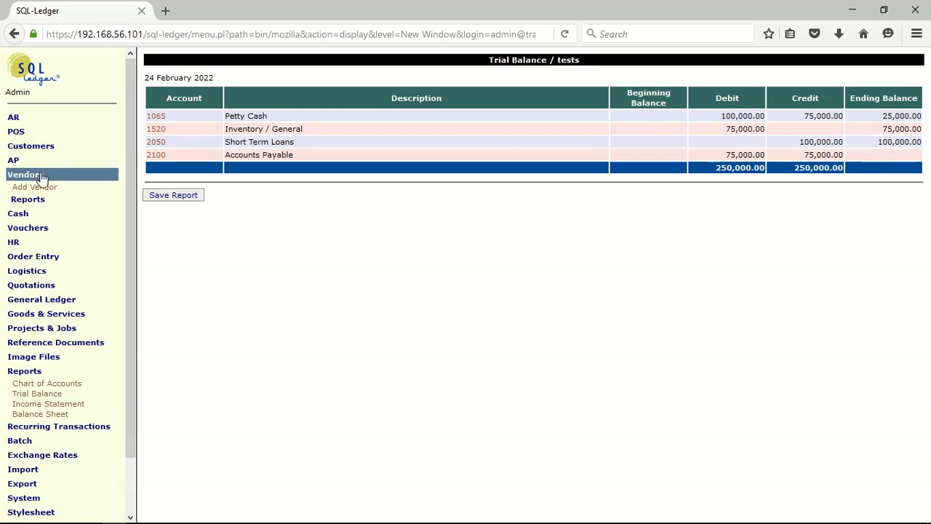
pyautogui.click(42, 177)
pyautogui.click(25, 349)
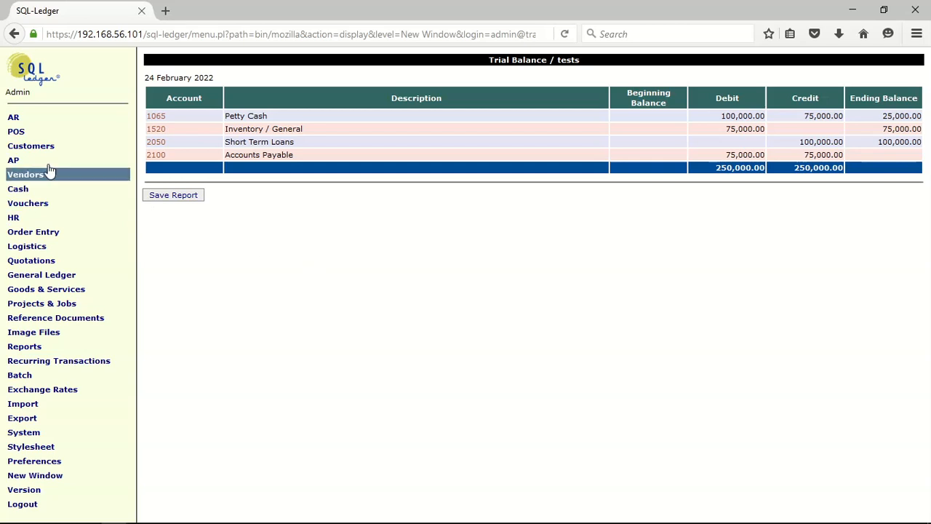
pyautogui.click(14, 117)
pyautogui.click(26, 141)
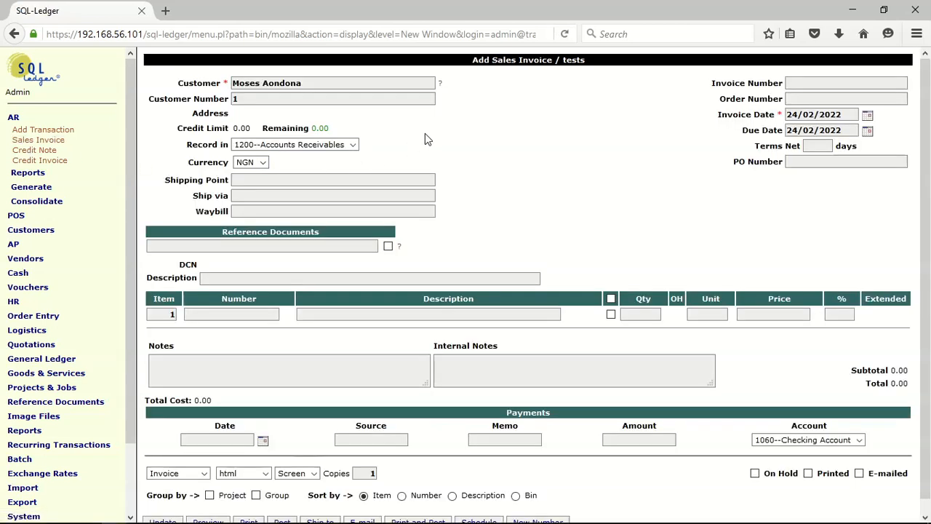
# Set the sales invoice's description to "Sale of Fish" and its invoice date to 15/02/2022
pyautogui.click(211, 281)
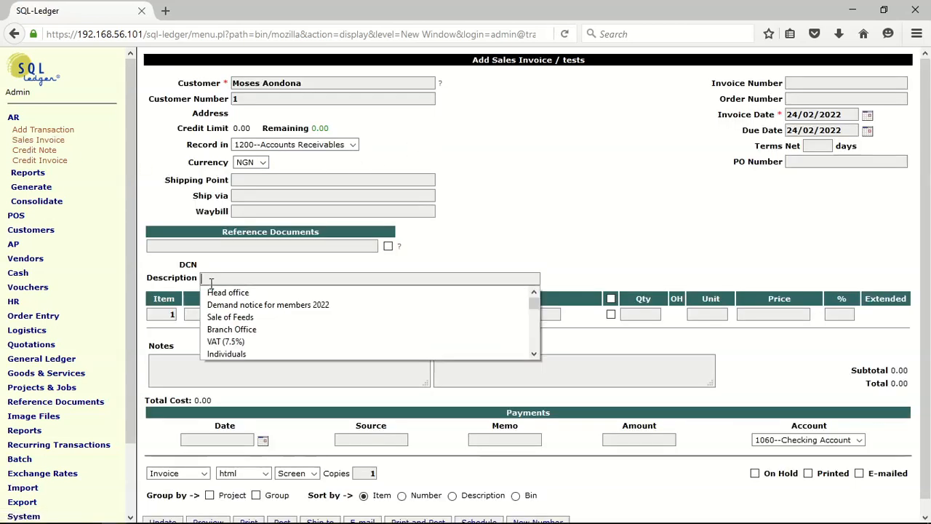
pyautogui.click(219, 317)
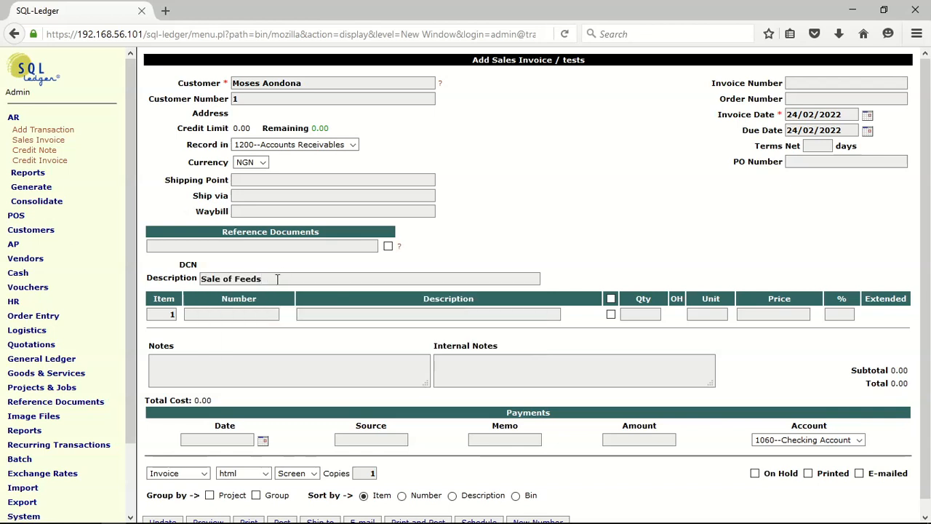
pyautogui.press('Return')
pyautogui.press('BackSpace')
pyautogui.press('BackSpace')
pyautogui.press('BackSpace')
pyautogui.press('BackSpace')
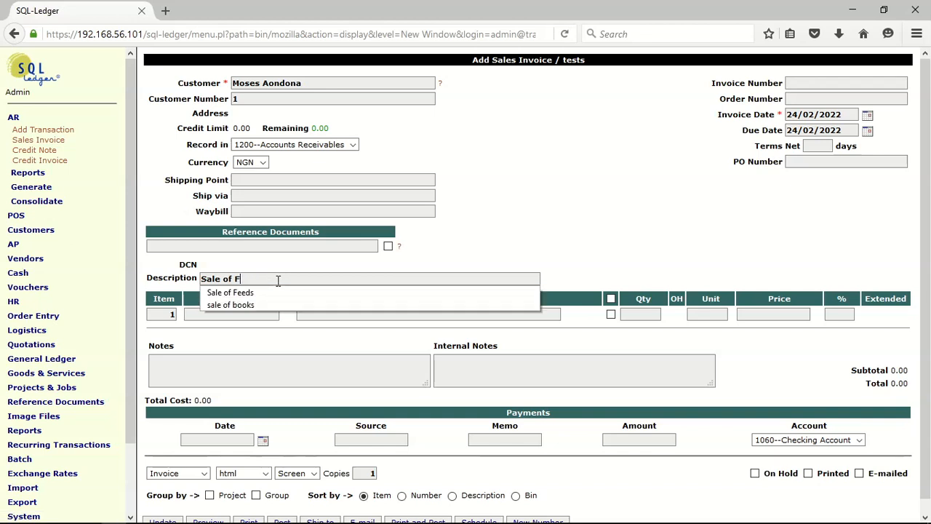
pyautogui.write('ish')
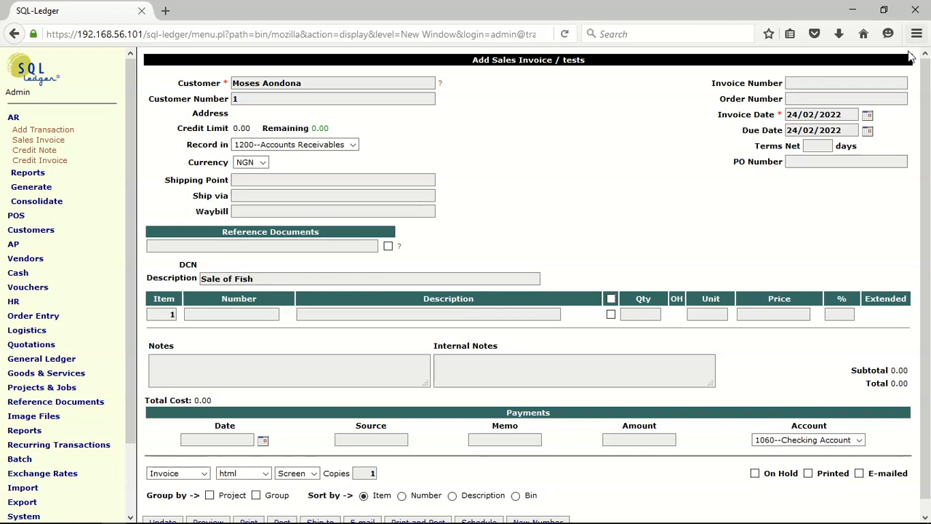
pyautogui.click(866, 115)
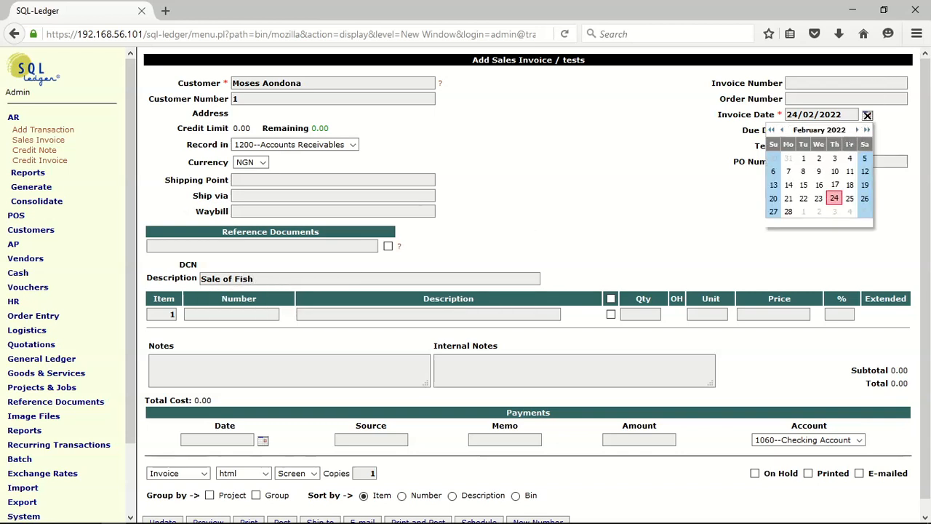
pyautogui.click(803, 186)
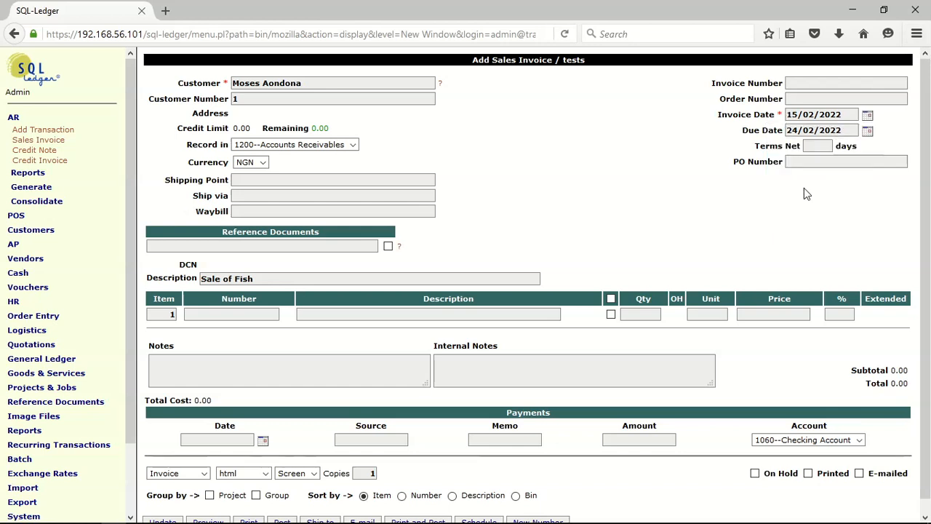
# Add item 1000, Carton of Dry Cat Fish, as the first line of the sales invoice
pyautogui.click(216, 314)
pyautogui.click(202, 328)
pyautogui.press('Return')
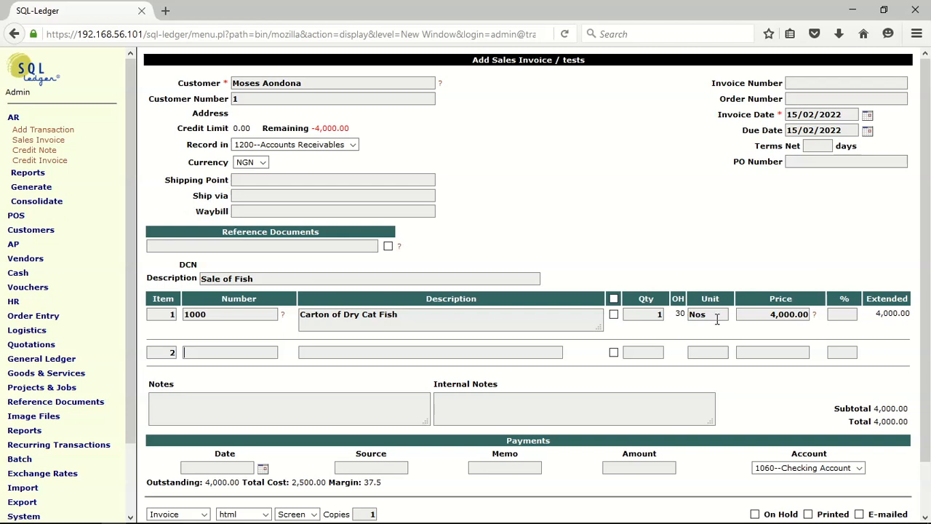
# Set the dry cat fish line's quantity to 30 and update the sales invoice totals
pyautogui.doubleClick(658, 314)
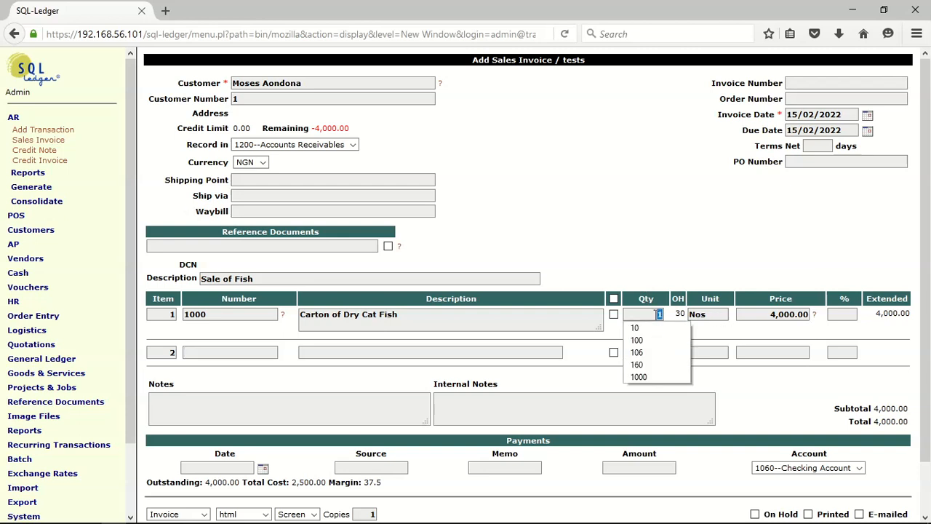
pyautogui.write('4,0')
pyautogui.press('BackSpace')
pyautogui.press('BackSpace')
pyautogui.write('3')
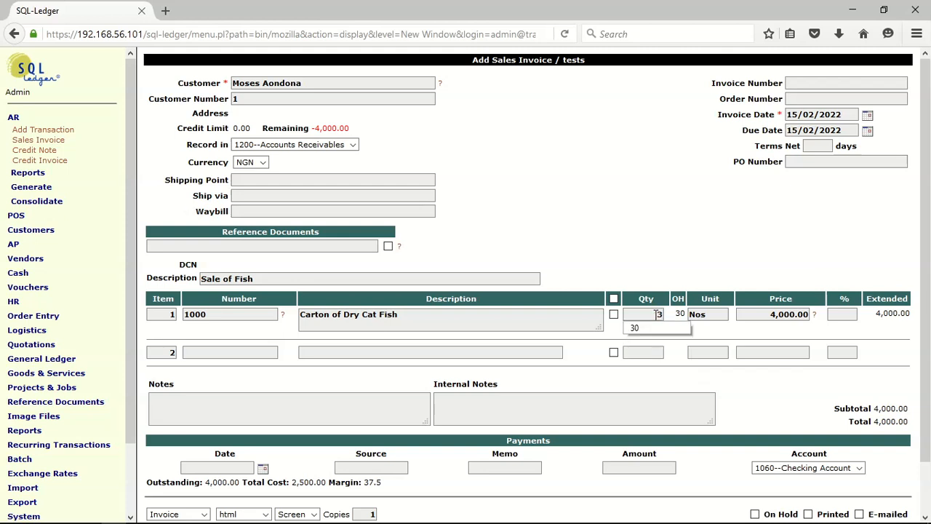
pyautogui.click(651, 331)
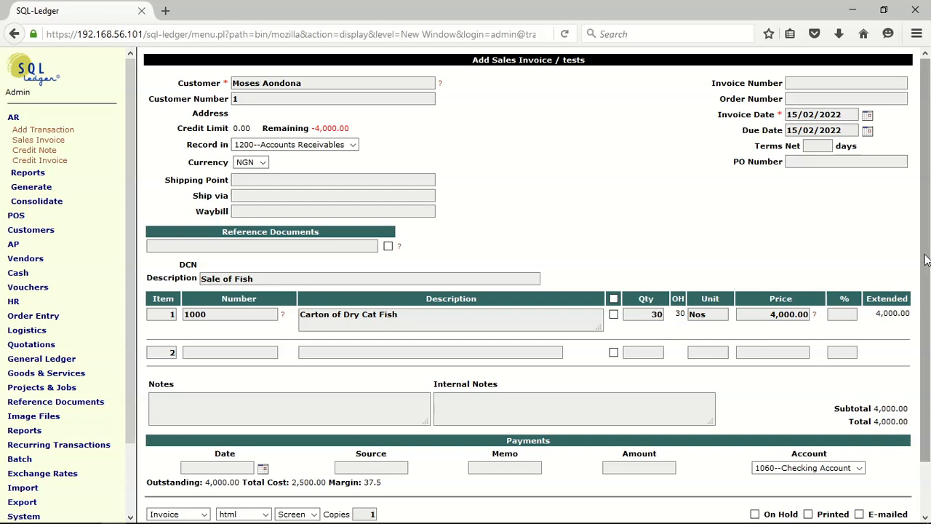
pyautogui.scroll(-2, 926, 380)
pyautogui.click(164, 511)
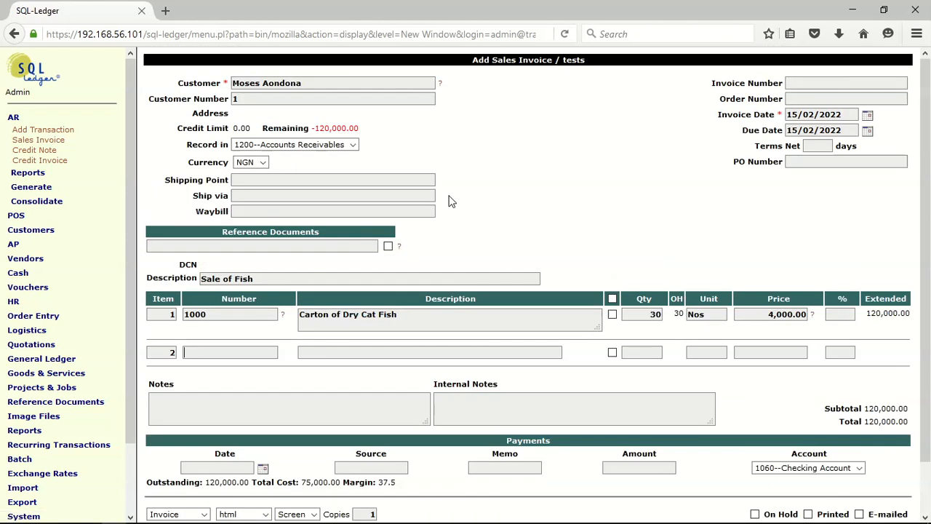
# Set the sales invoice payment's date to 24/02/2022 and its source to "Cash"
pyautogui.moveTo(929, 123); pyautogui.dragTo(929, 173)
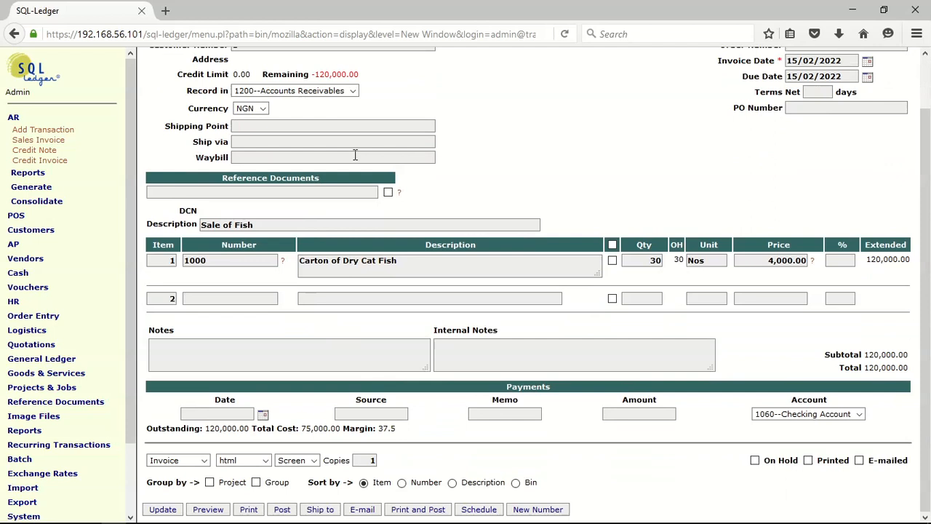
pyautogui.scroll(2, 458, 145)
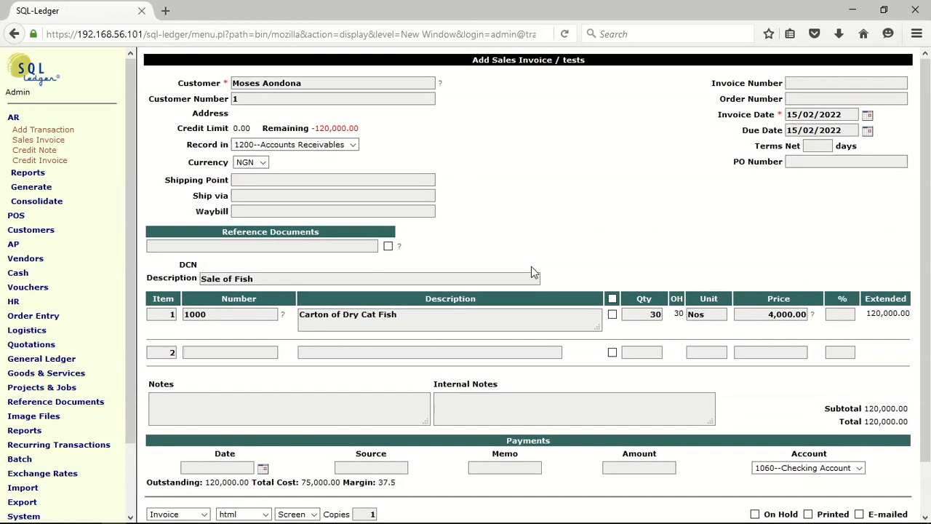
pyautogui.scroll(-2, 357, 465)
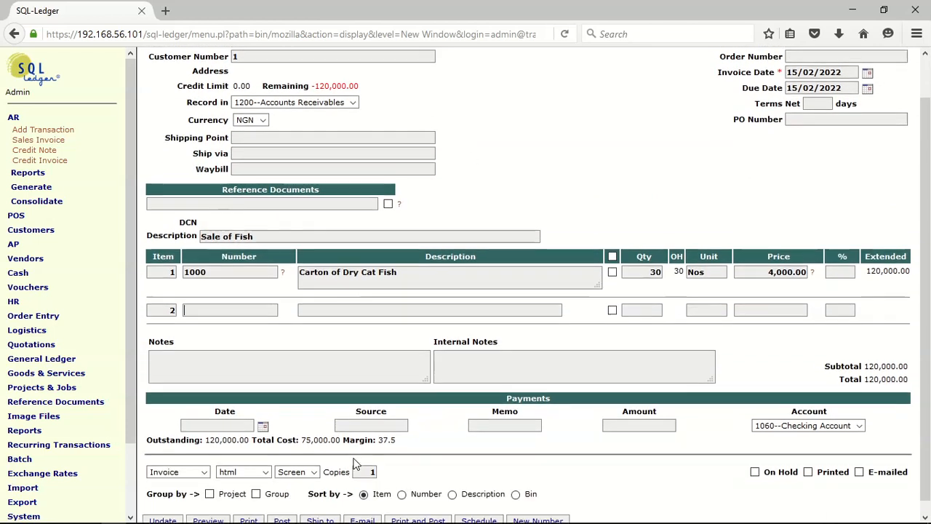
pyautogui.click(263, 414)
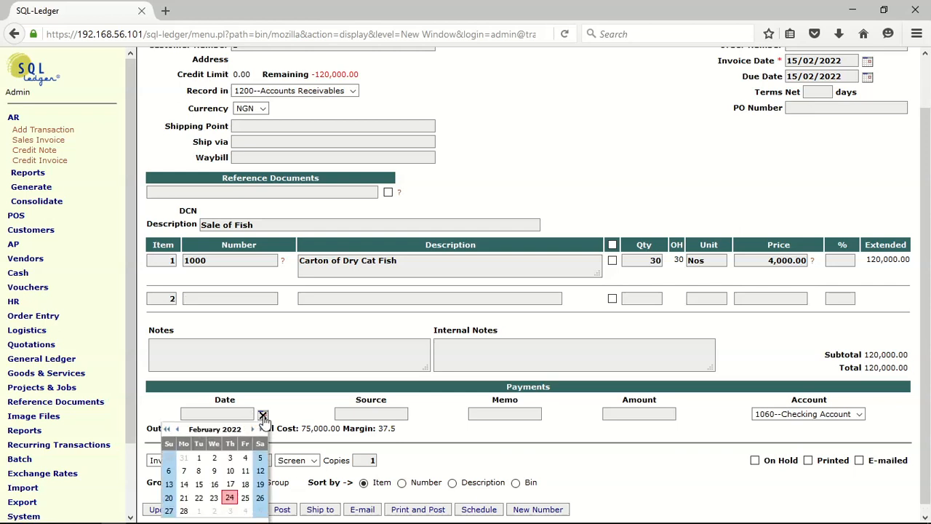
pyautogui.click(230, 500)
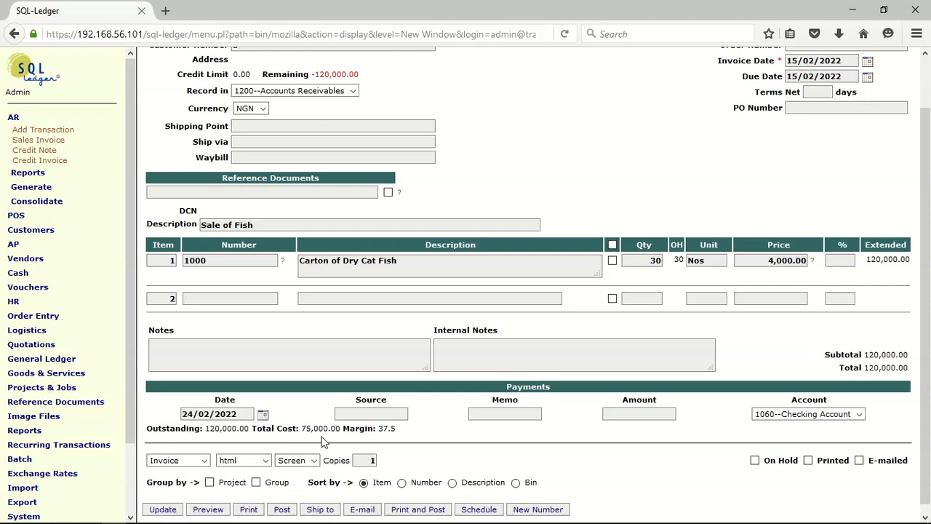
pyautogui.click(360, 416)
pyautogui.click(356, 438)
# Enter "sale of fish" as the payment memo and 120000 as the amount received
pyautogui.click(515, 414)
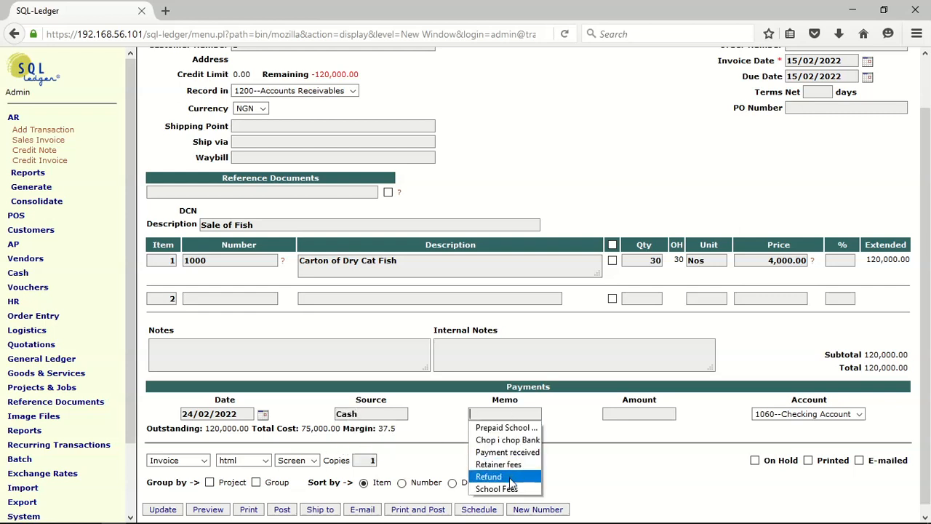
pyautogui.click(497, 413)
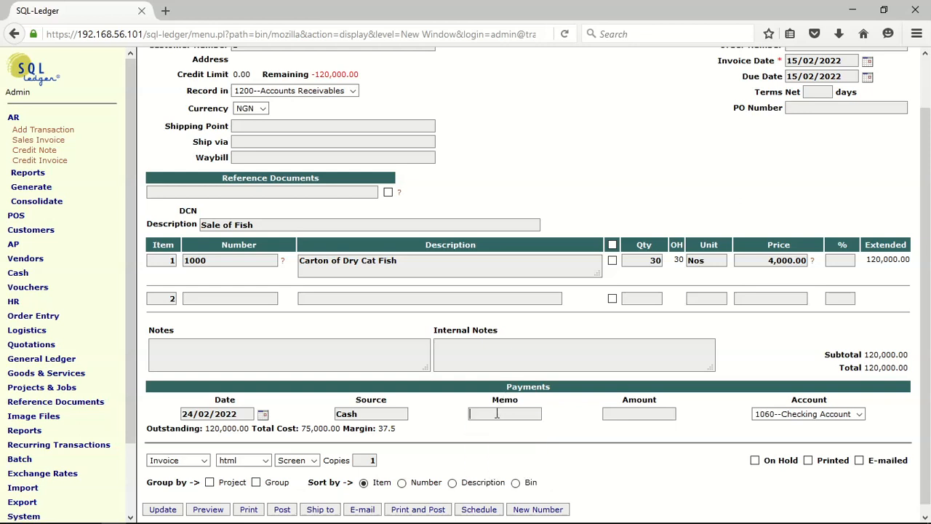
pyautogui.write('sale of fish')
pyautogui.press('Tab')
pyautogui.write('120000')
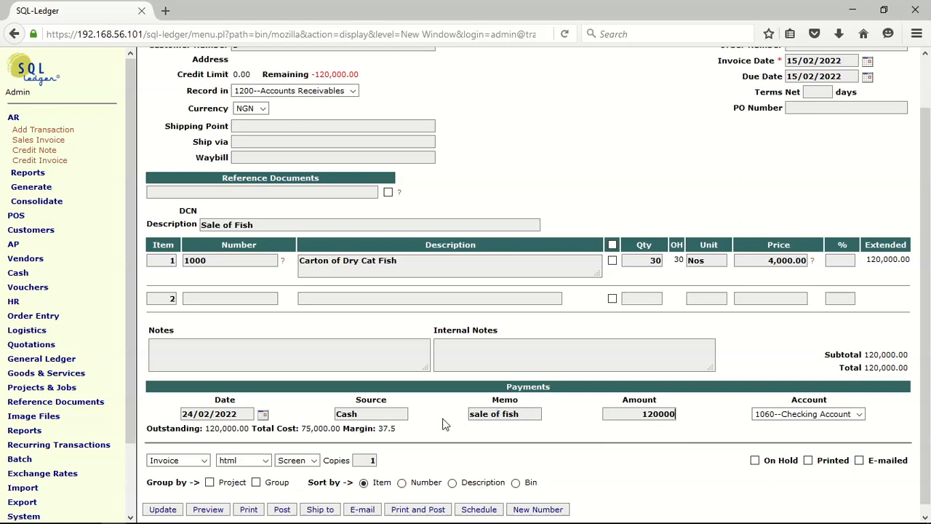
# Set the sales invoice payment's account to 1065--Petty Cash, update the invoice and post it
pyautogui.click(162, 509)
pyautogui.scroll(-2, 521, 384)
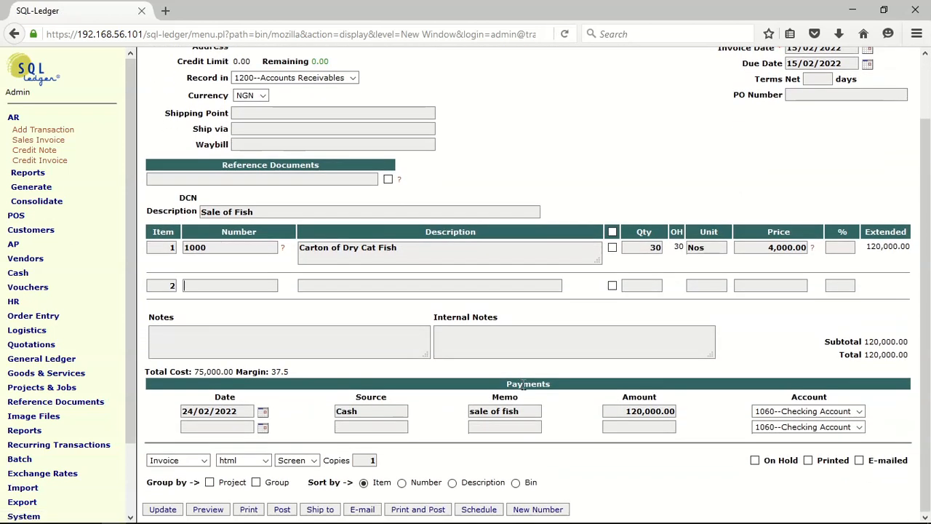
pyautogui.click(859, 411)
pyautogui.click(820, 434)
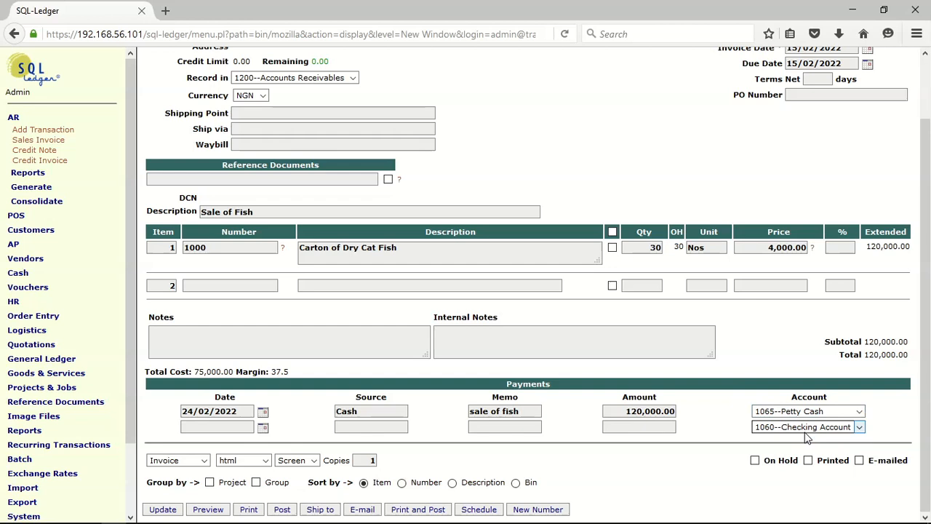
pyautogui.click(164, 511)
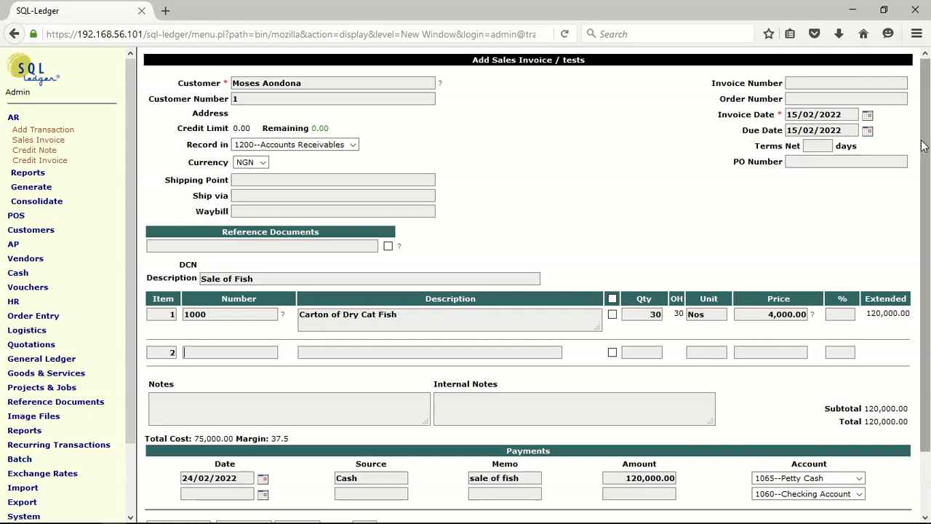
pyautogui.scroll(-2, 922, 153)
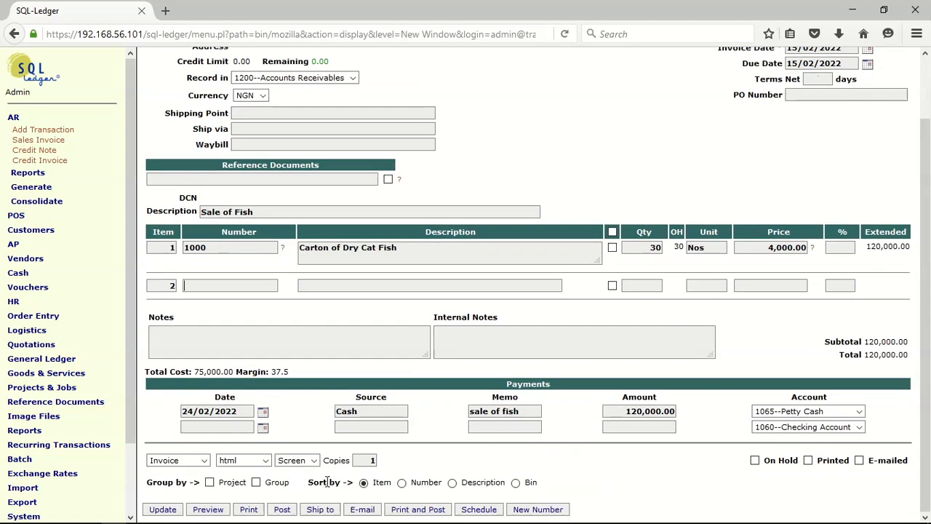
pyautogui.click(281, 509)
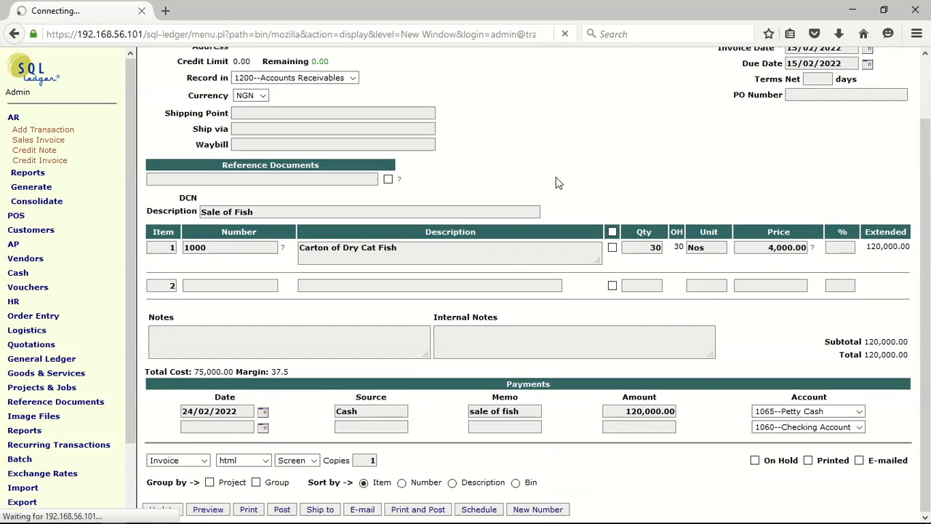
# Generate the trial balance report with the default options to check the account balances after the sale
pyautogui.click(26, 118)
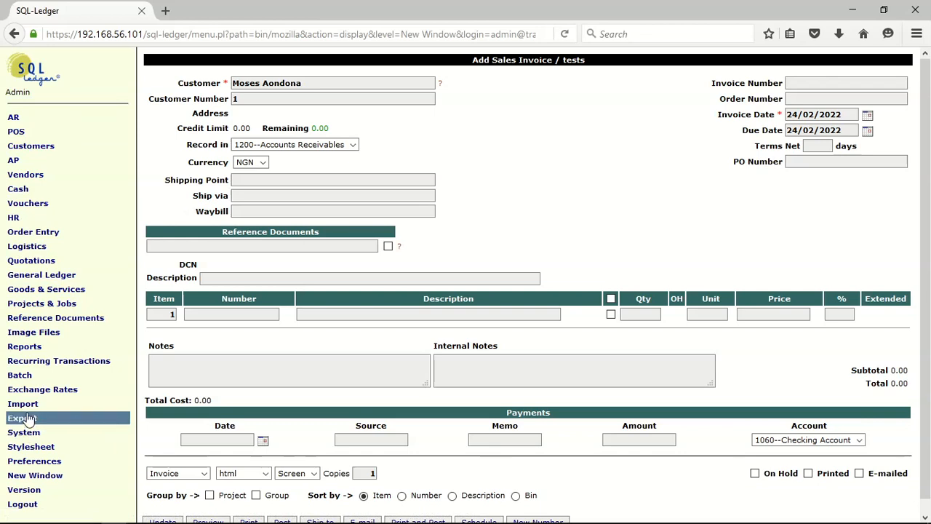
pyautogui.click(29, 350)
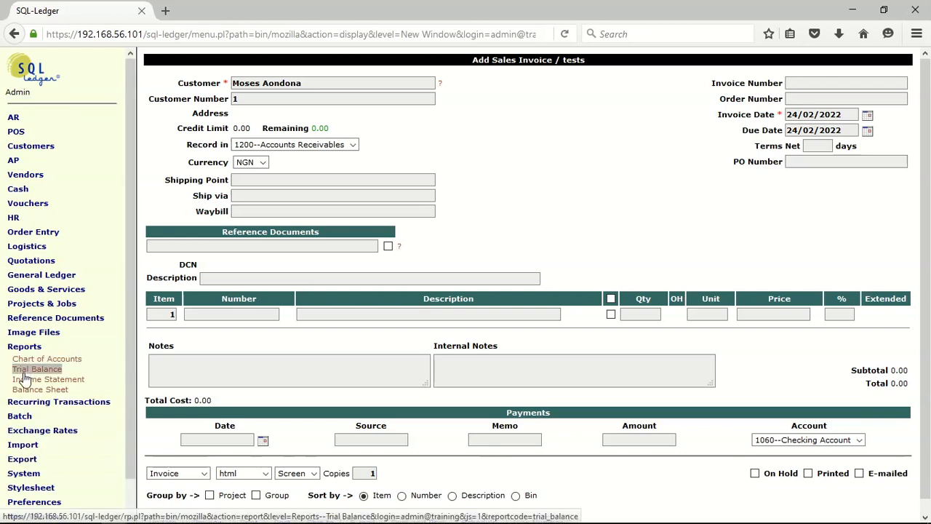
pyautogui.click(24, 372)
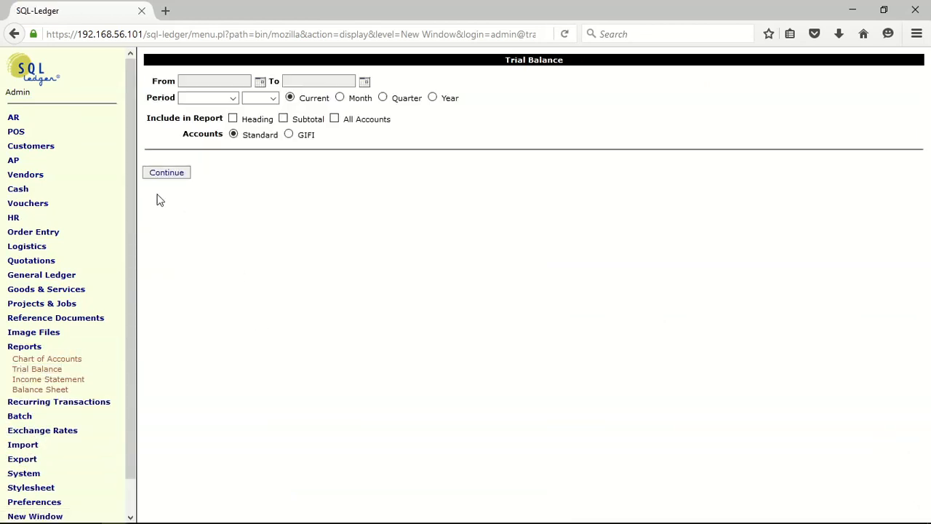
pyautogui.click(163, 175)
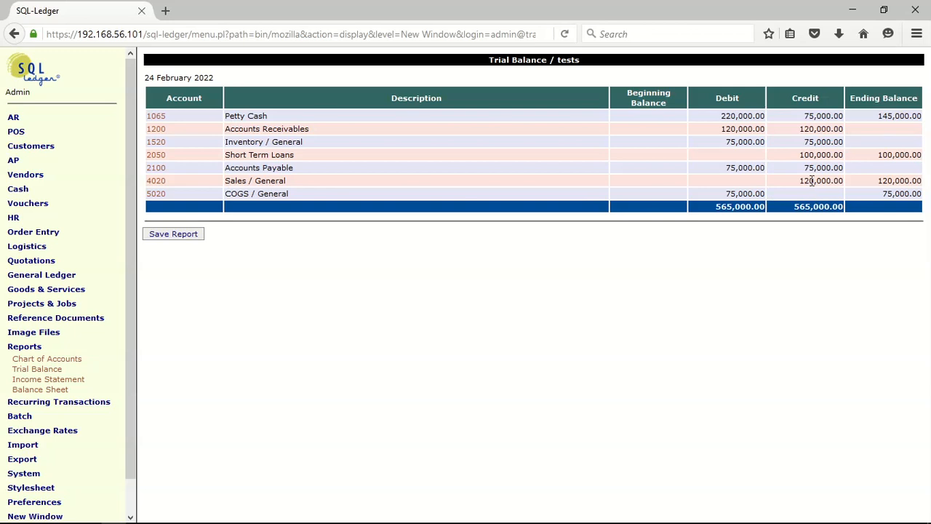
# Generate the income statement and the balance sheet with their default options to review the profit and financial position
pyautogui.click(58, 380)
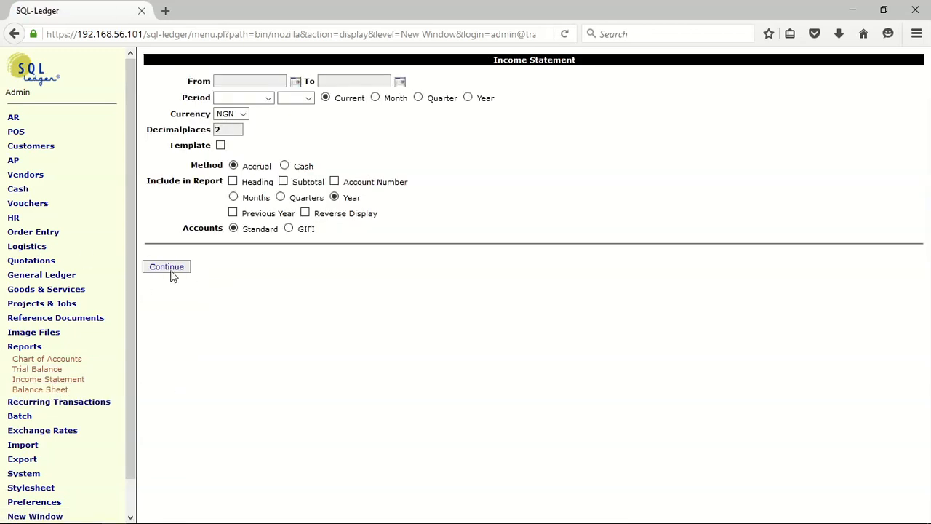
pyautogui.click(169, 268)
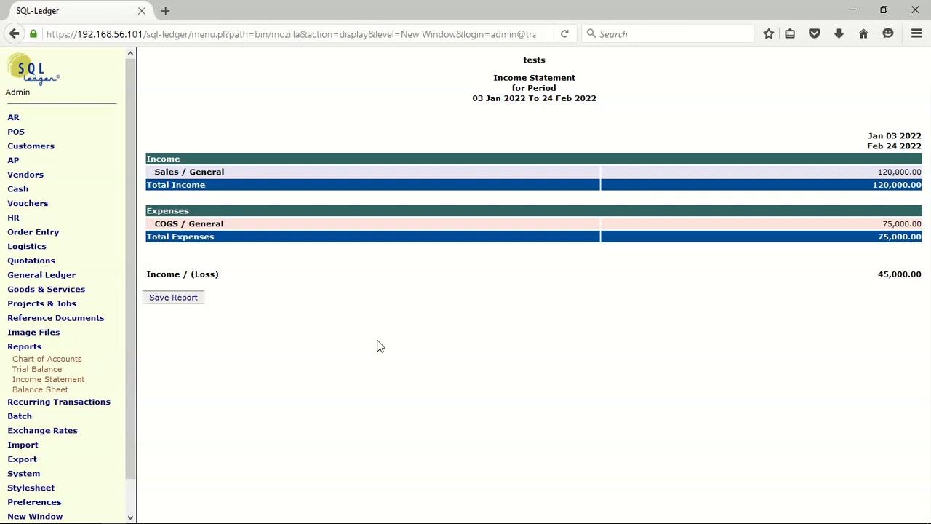
pyautogui.click(37, 389)
pyautogui.click(185, 254)
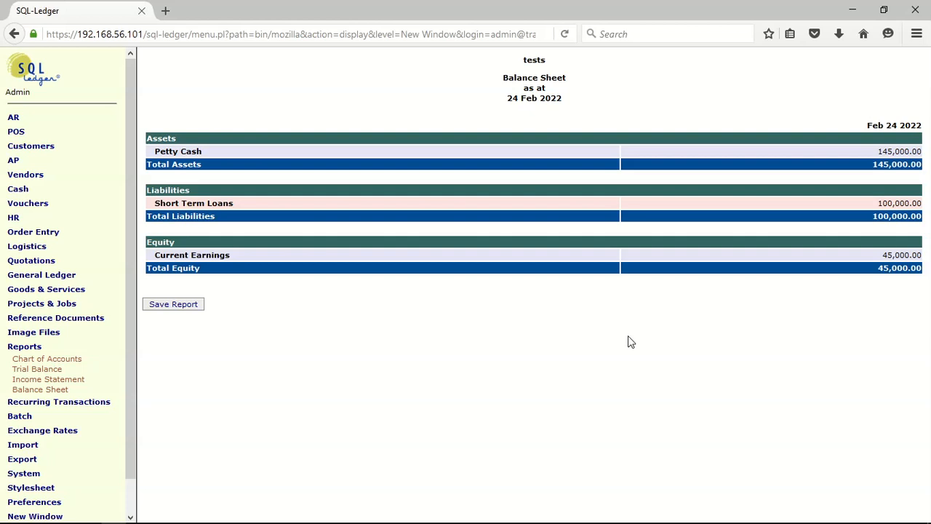
# Start a new general ledger transaction and generate a new reference number for it
pyautogui.click(42, 279)
pyautogui.click(42, 289)
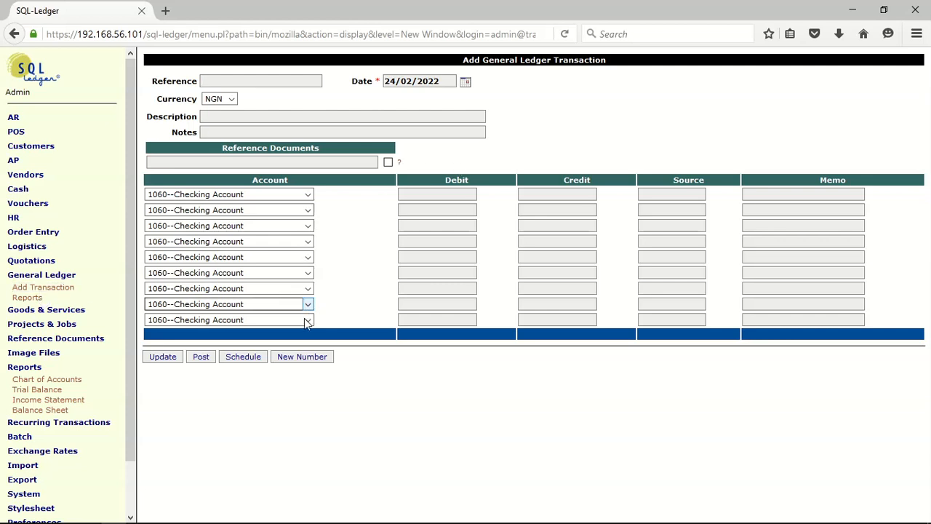
pyautogui.click(320, 357)
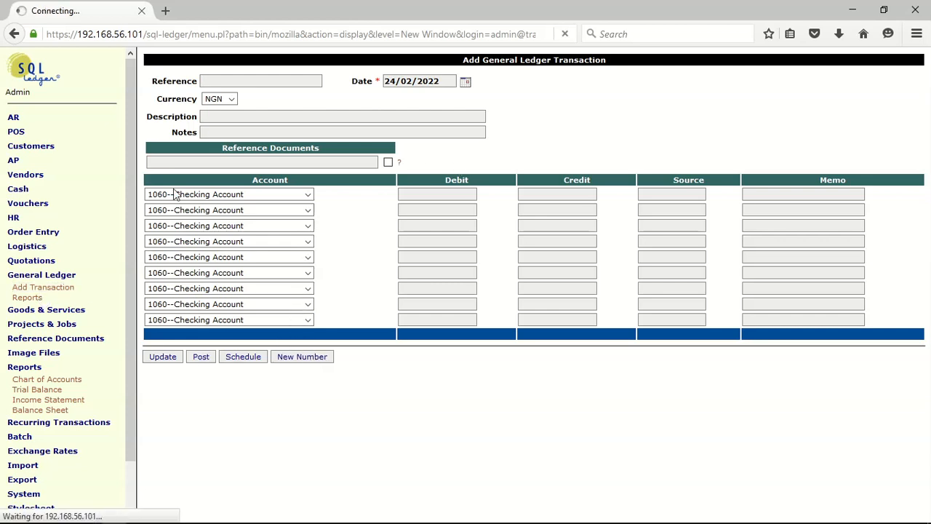
# Enter "Loan repayment" as the transaction's description and "chop i chop bank" as its notes
pyautogui.click(215, 115)
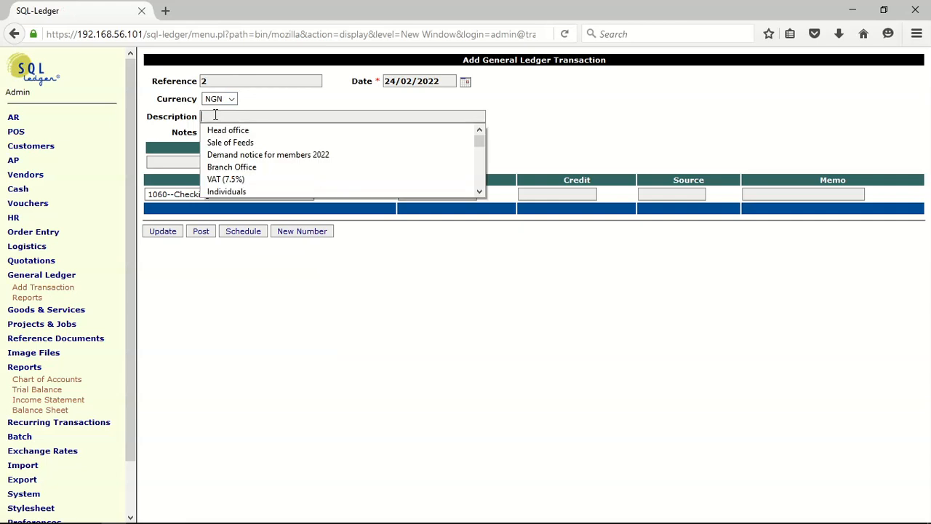
pyautogui.write('Loan')
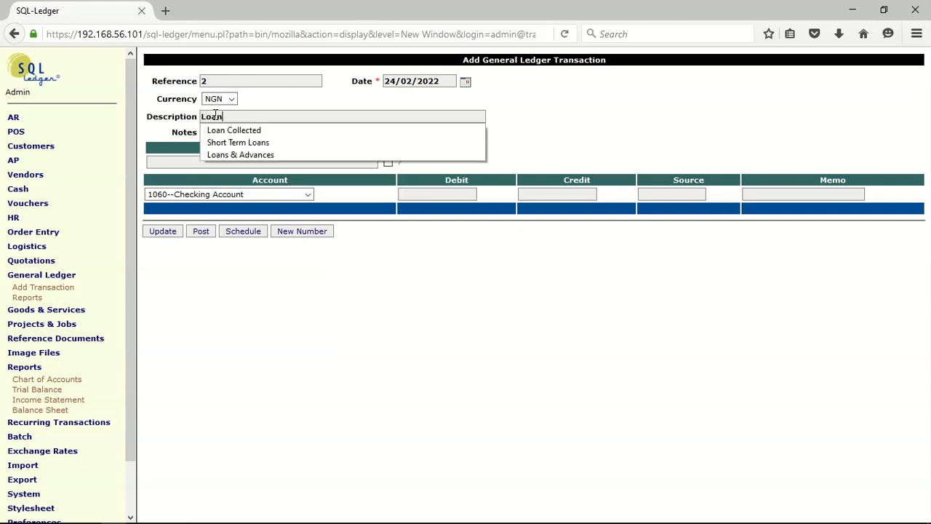
pyautogui.write(' repayment')
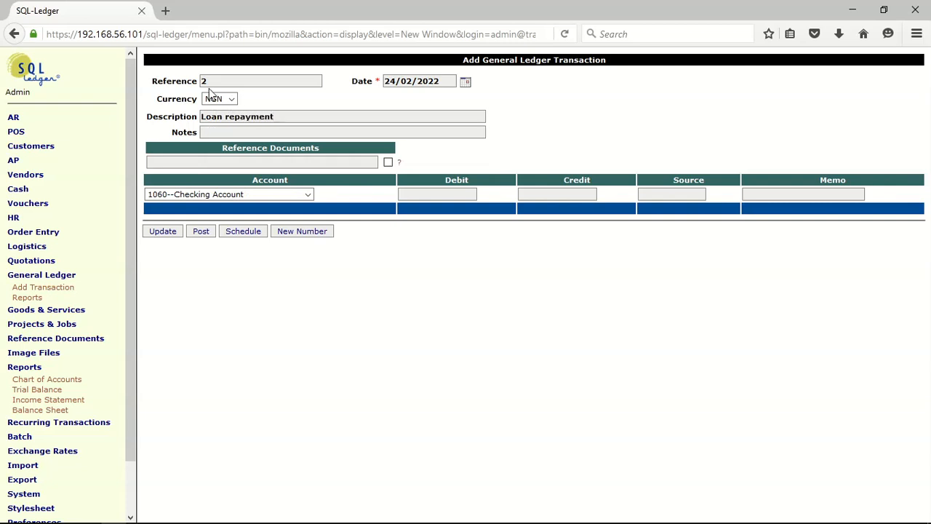
pyautogui.click(220, 133)
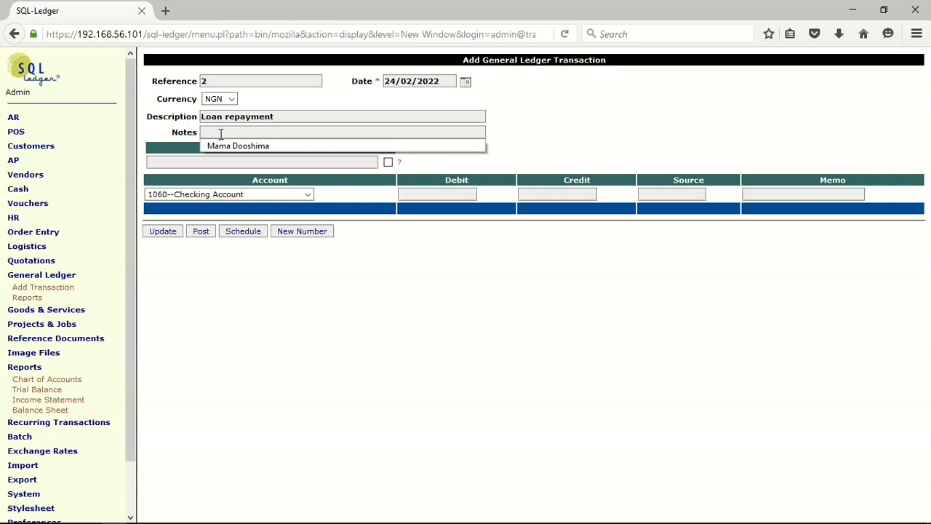
pyautogui.click(221, 134)
pyautogui.write('cho')
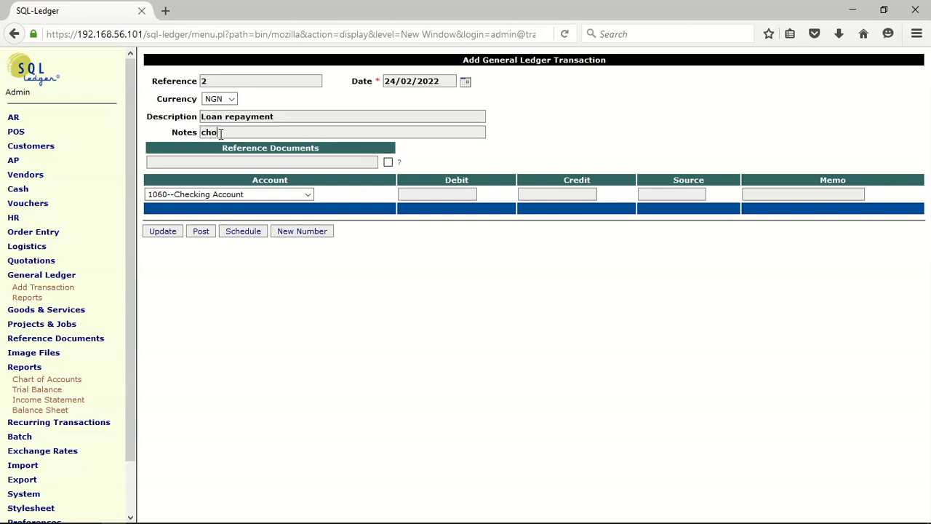
pyautogui.write('p i chop bank')
# Add a 20000 debit to account 2050--Short Term Loans on the first line and update the transaction
pyautogui.click(307, 195)
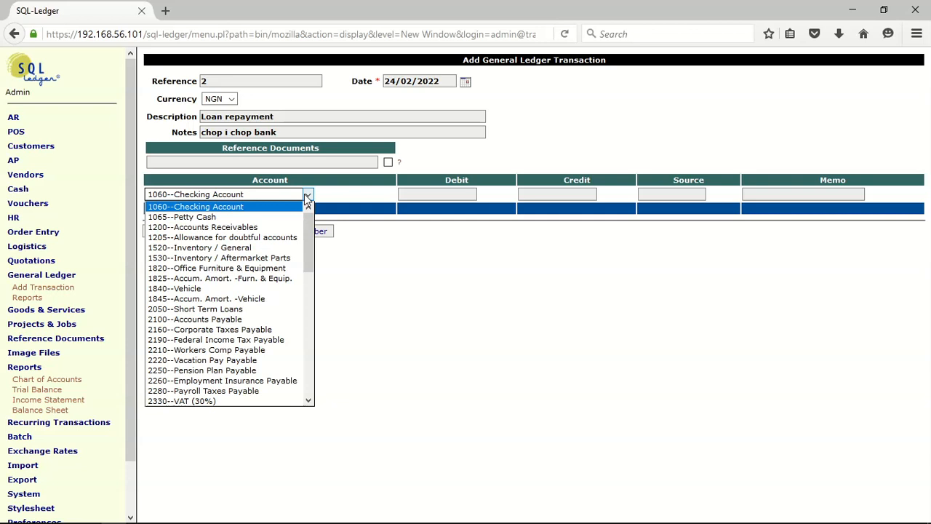
pyautogui.scroll(-1, 307, 234)
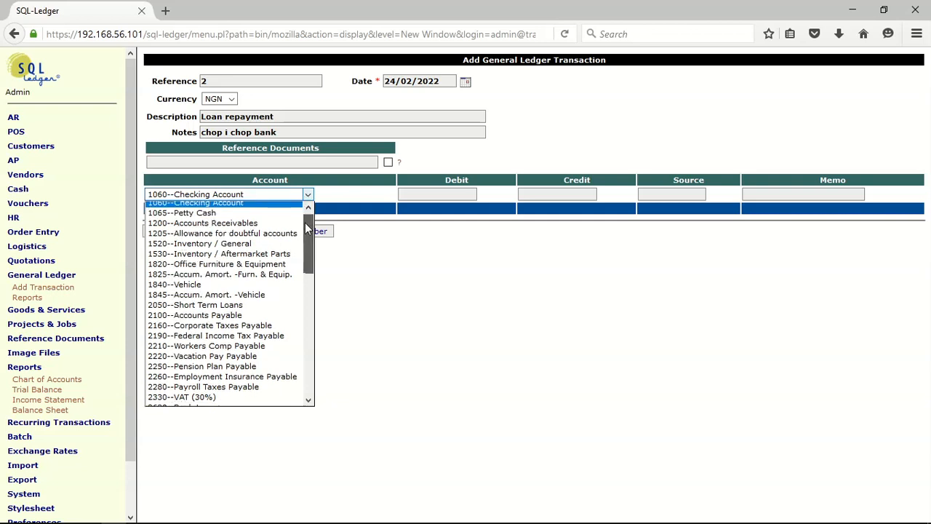
pyautogui.moveTo(307, 234); pyautogui.dragTo(307, 256)
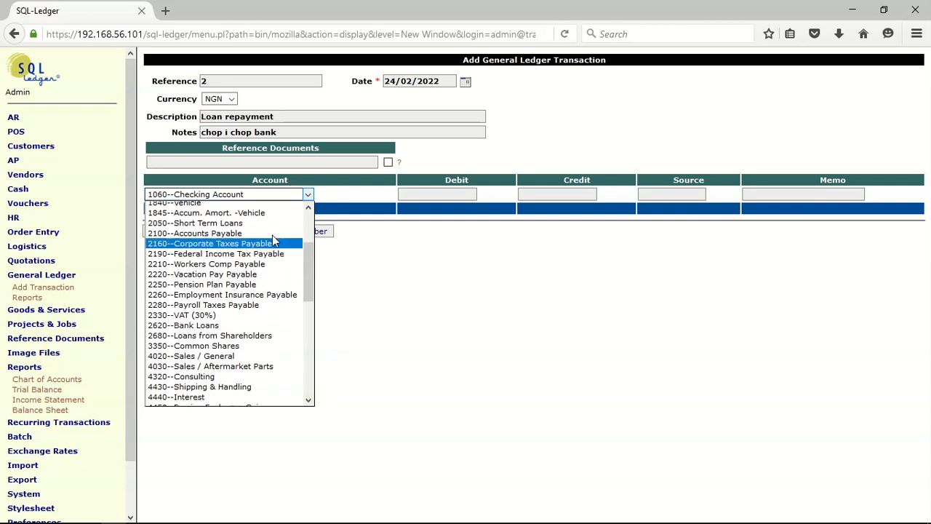
pyautogui.click(218, 223)
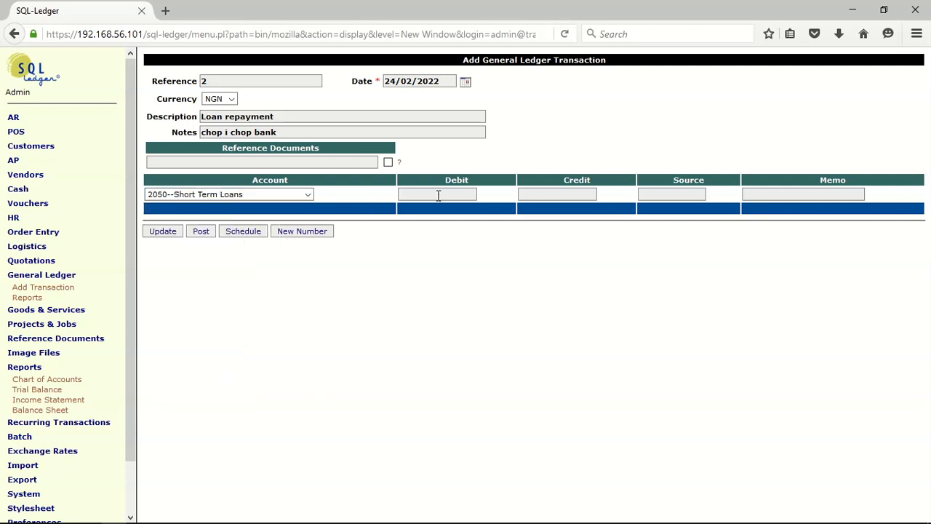
pyautogui.write('29')
pyautogui.press('BackSpace')
pyautogui.write('0000')
pyautogui.click(160, 233)
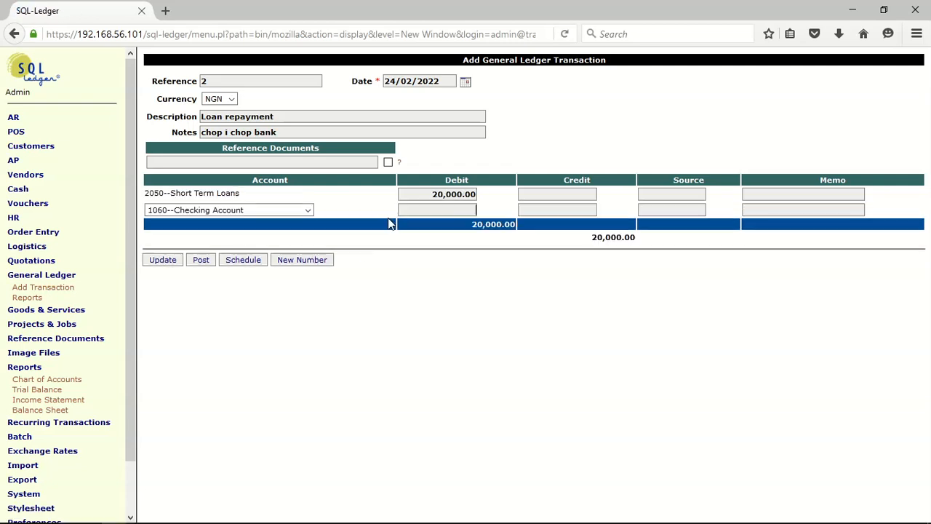
# Add a 20000 credit to account 1065--Petty Cash on the second line and update the transaction
pyautogui.click(308, 210)
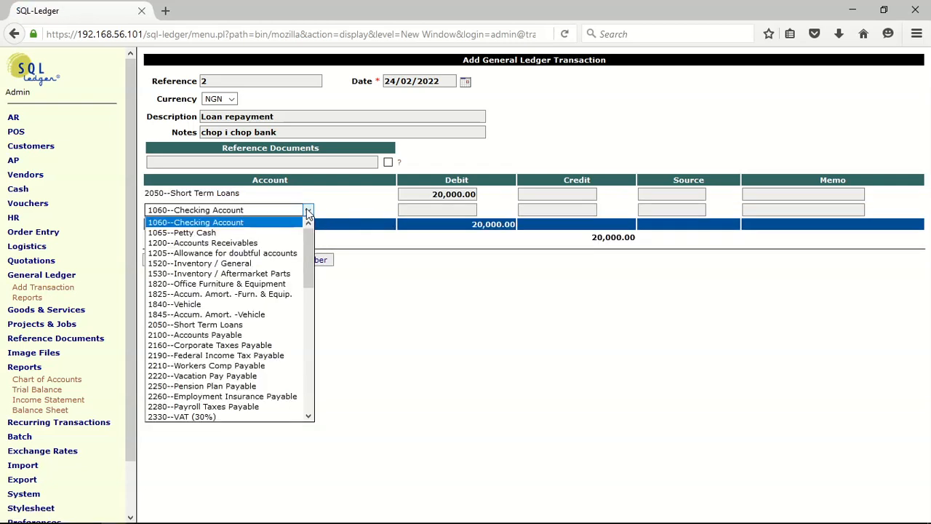
pyautogui.click(206, 233)
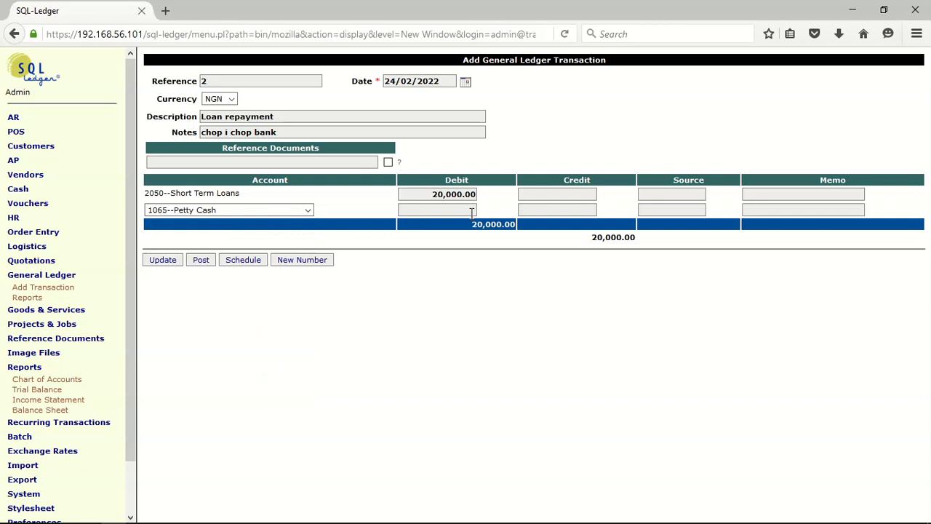
pyautogui.write('20000')
pyautogui.click(167, 262)
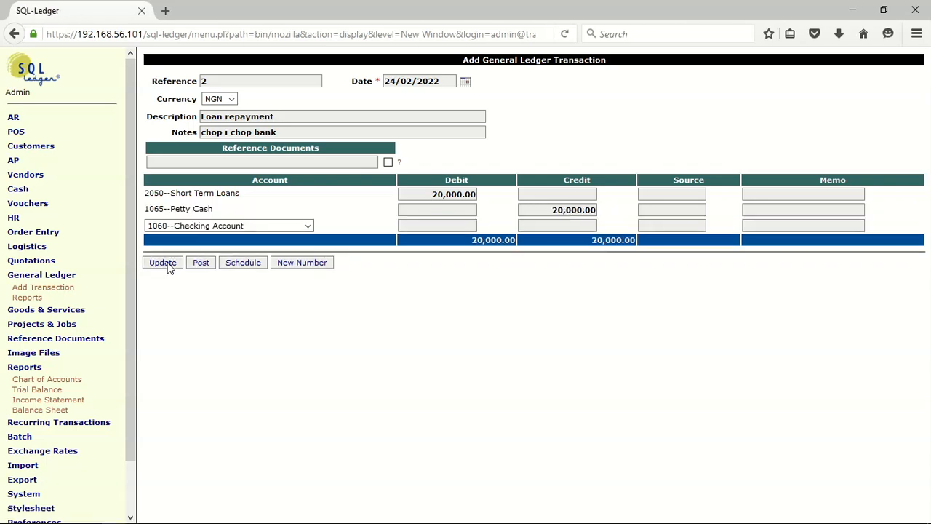
# Set the source of the Short Term Loans line to "Cash" and post the general ledger transaction
pyautogui.click(659, 193)
pyautogui.click(658, 219)
pyautogui.click(746, 195)
pyautogui.click(203, 265)
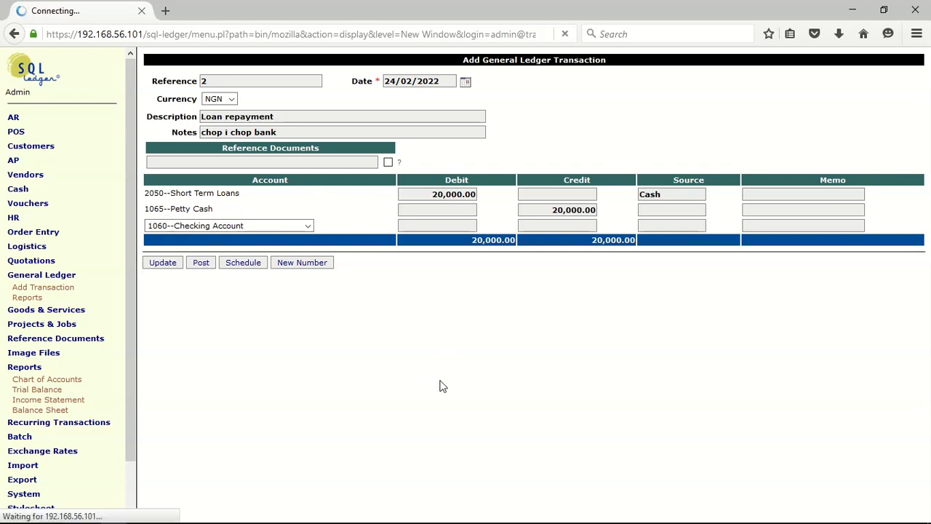
# Generate the trial balance and the balance sheet with default options to check the effect of the loan repayment
pyautogui.click(38, 396)
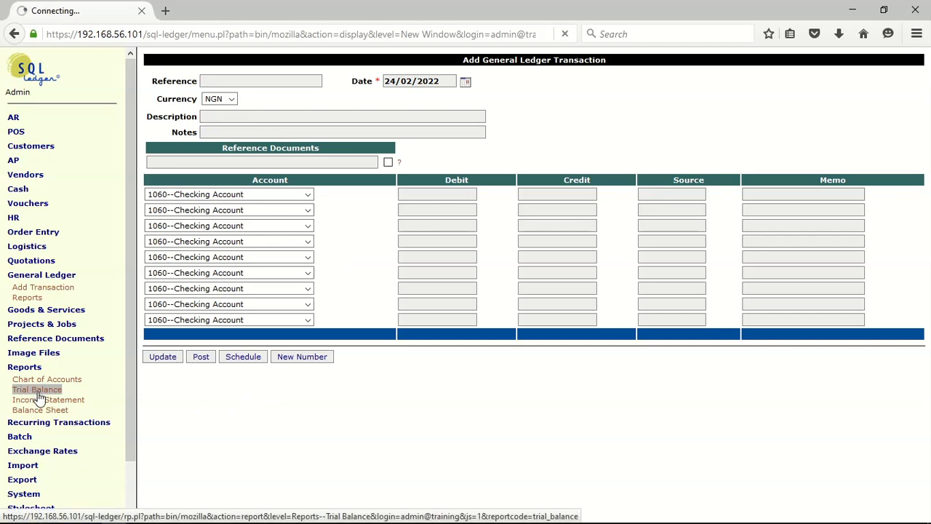
pyautogui.click(177, 176)
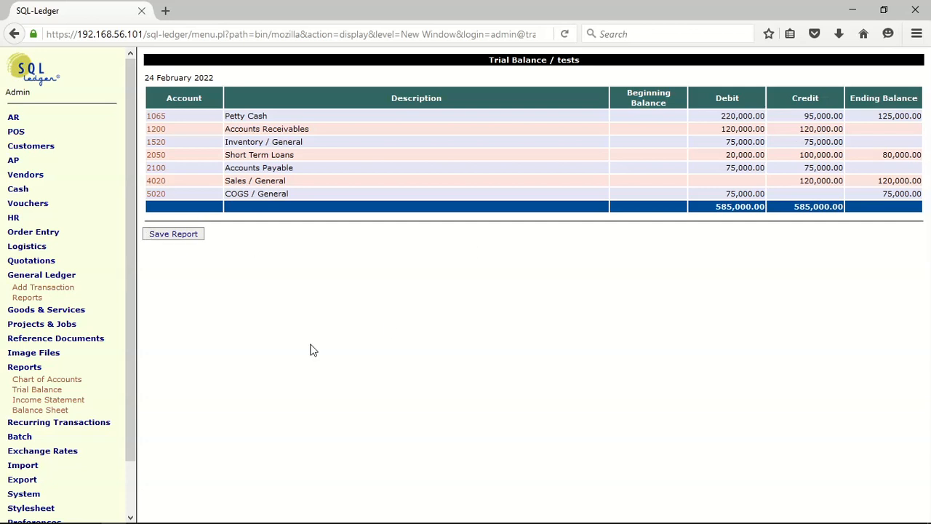
pyautogui.click(33, 411)
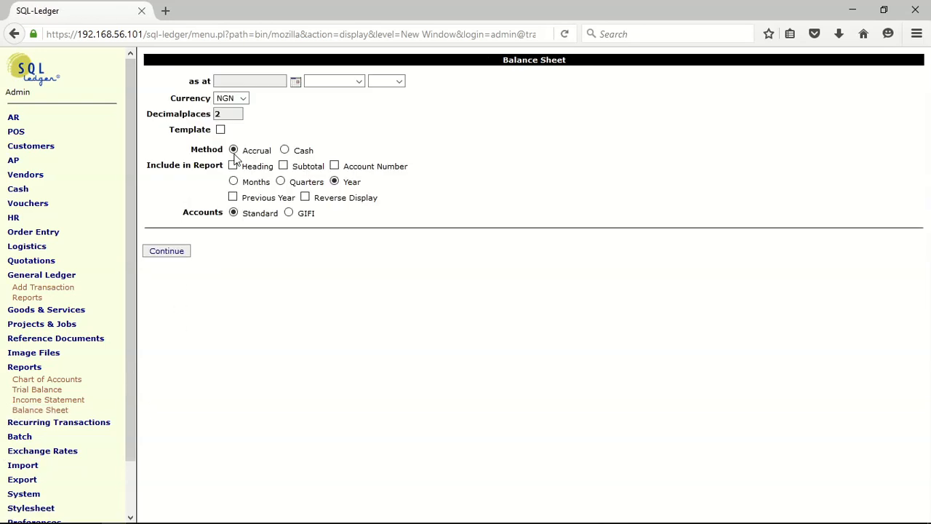
pyautogui.click(181, 252)
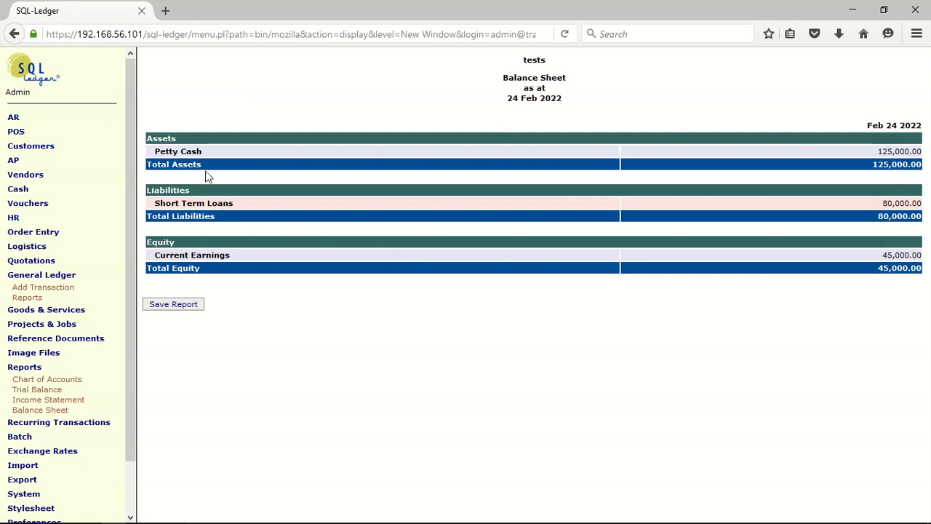